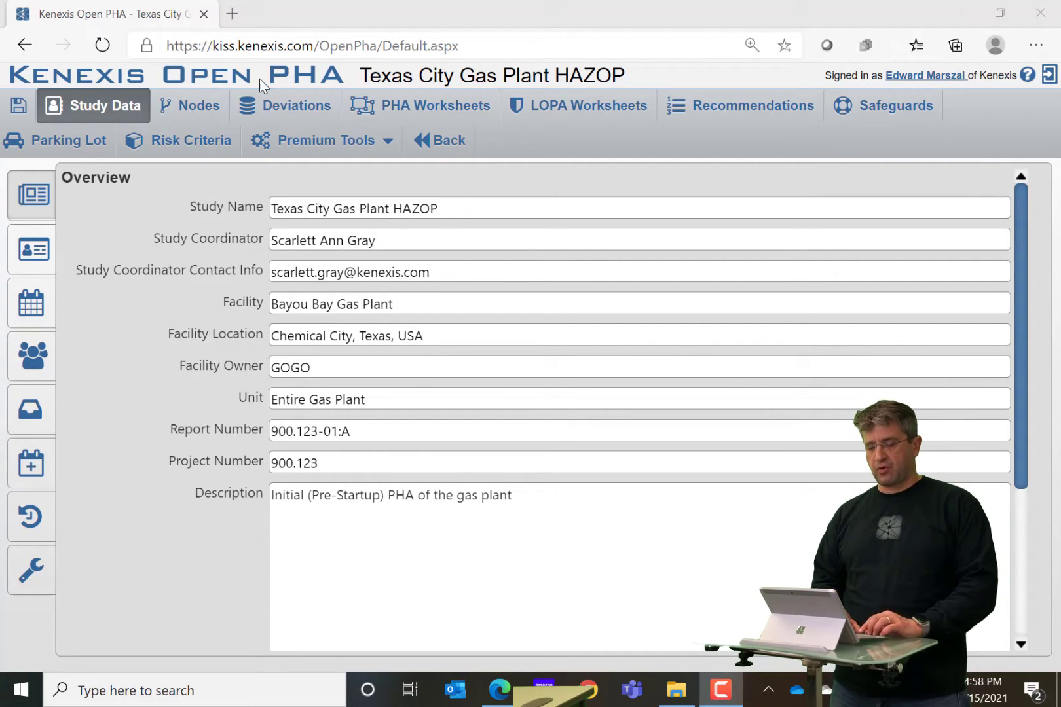
Go to the PHA Worksheets page for node 1, the HP Gas production header.
left_click(402, 99)
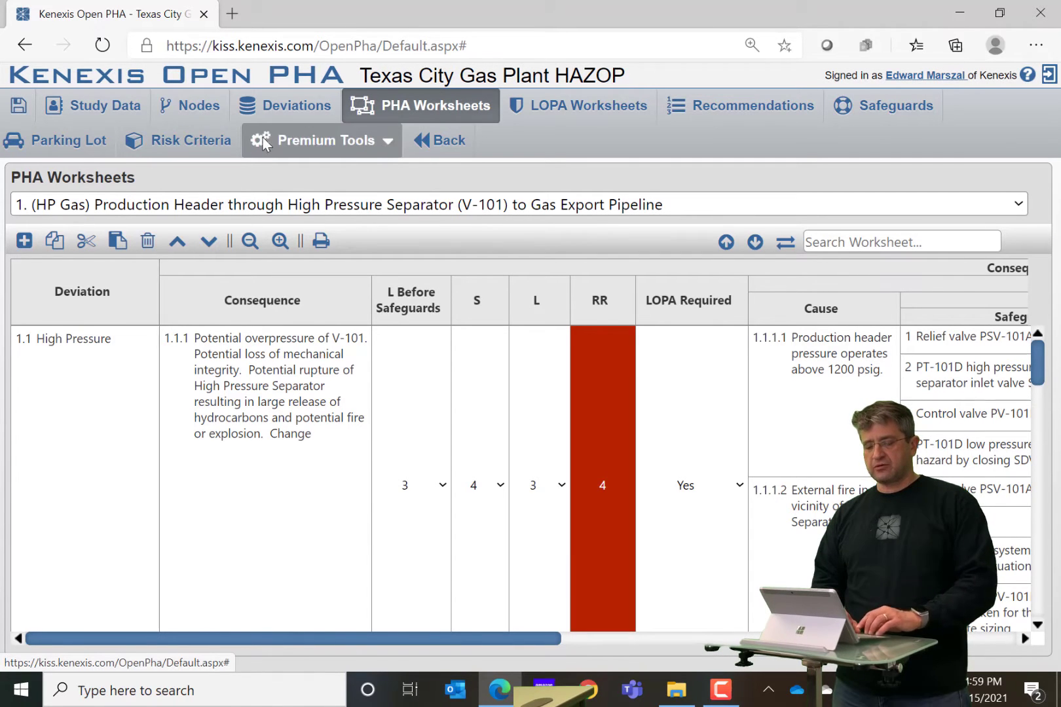
Open the Report Generator from the Premium Tools menu.
left_click(320, 141)
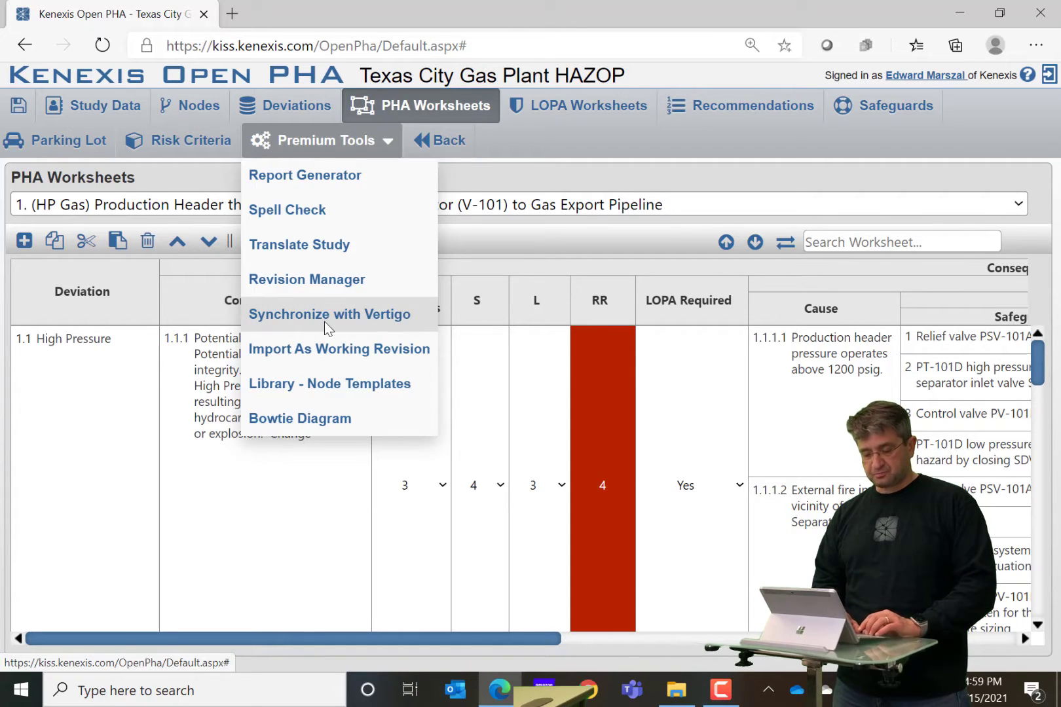
left_click(318, 167)
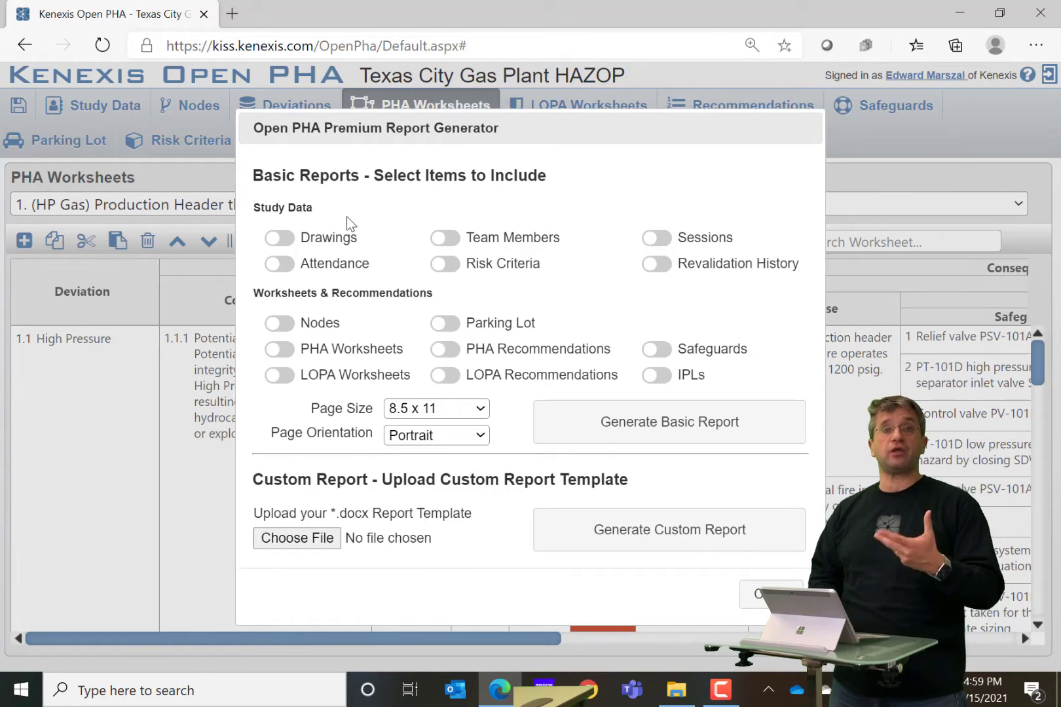
Include Team Members, Sessions, Attendance, Nodes and PHA Worksheets in the basic report.
left_click(452, 247)
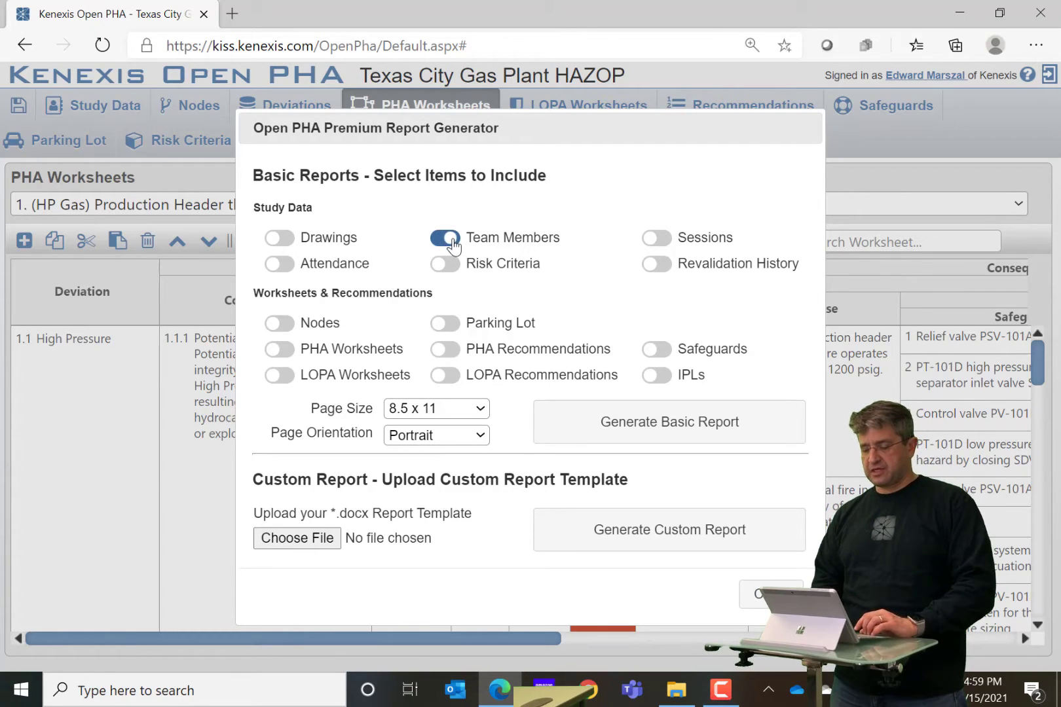
left_click(656, 239)
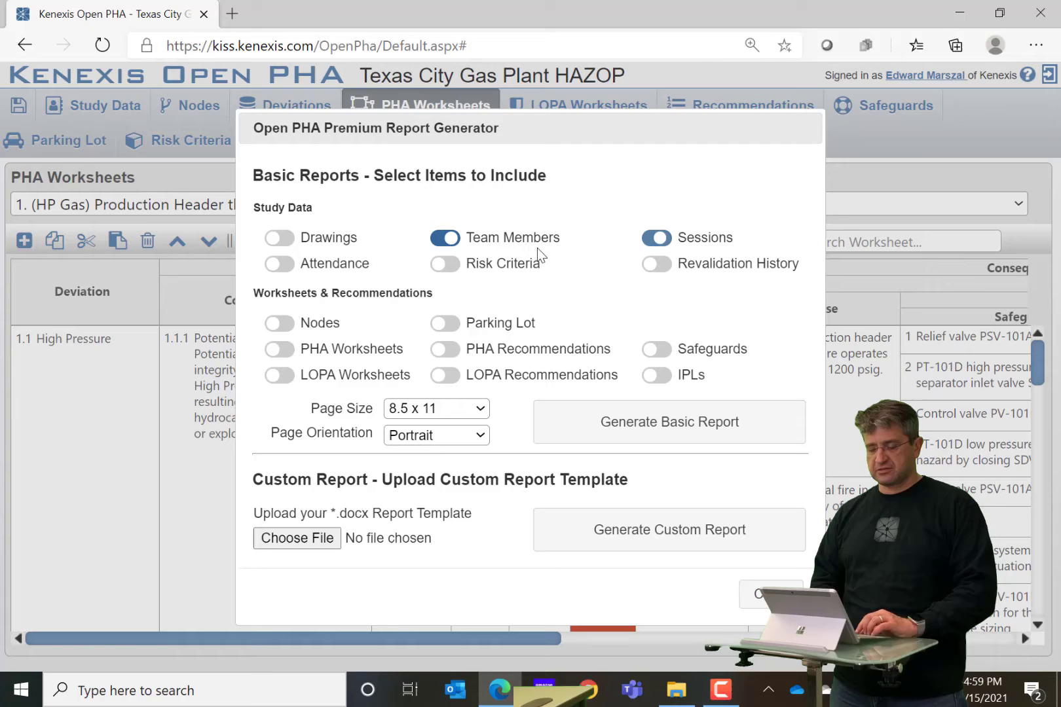
left_click(282, 265)
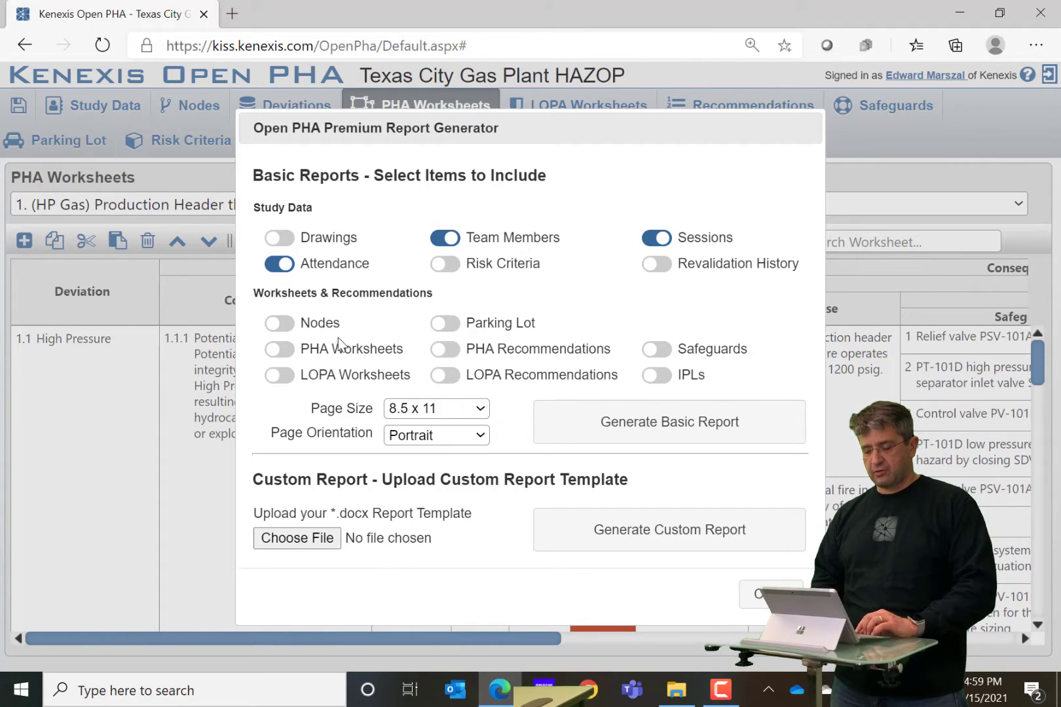
left_click(279, 331)
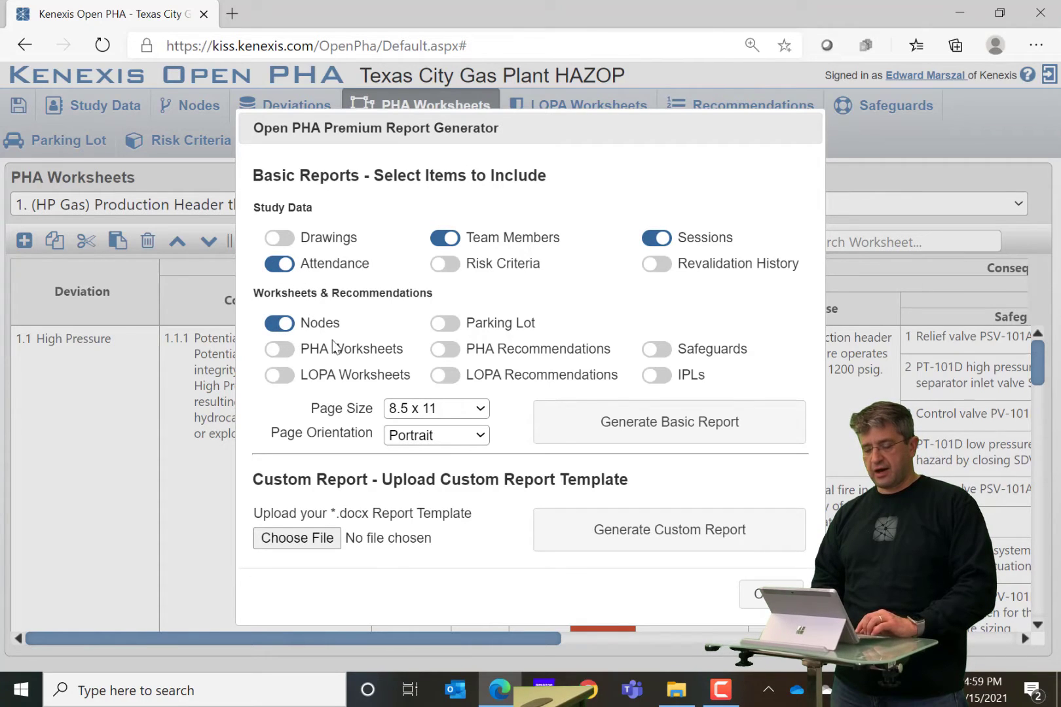
left_click(281, 352)
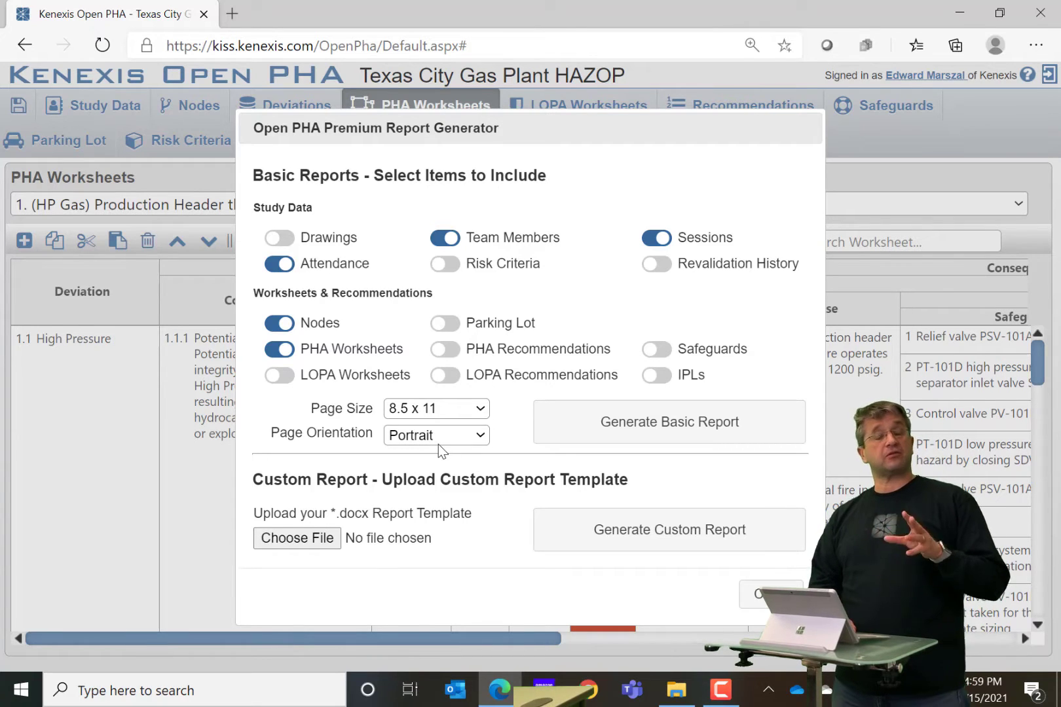
Keep the report page size at 8.5 x 11 with Portrait orientation.
left_click(476, 409)
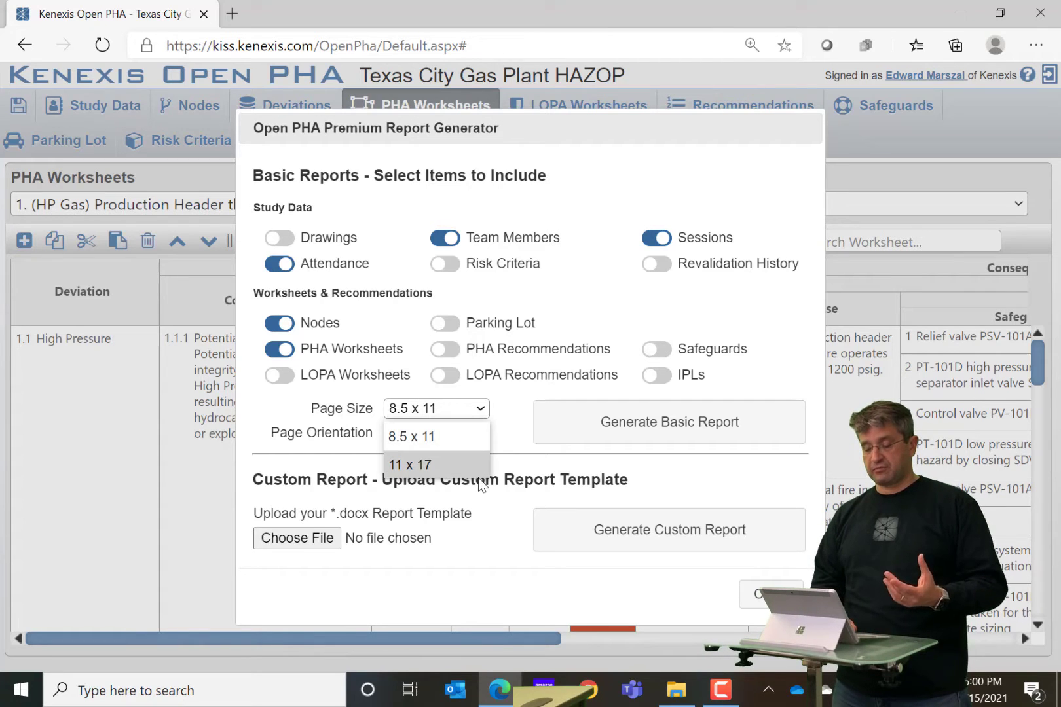
left_click(531, 401)
left_click(477, 436)
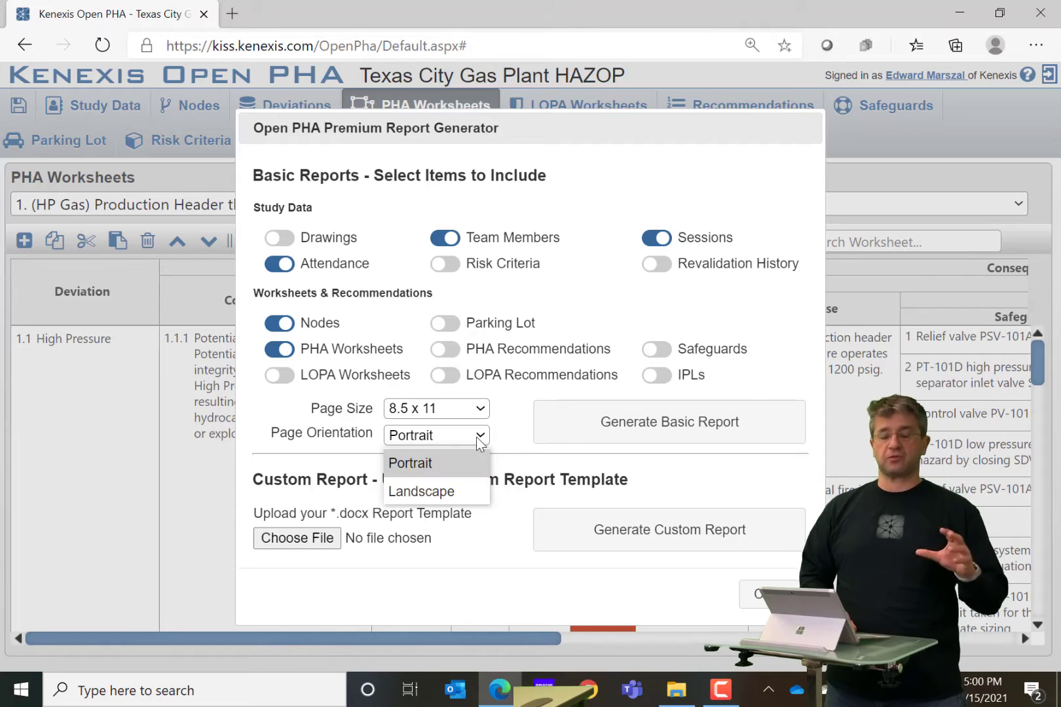
left_click(523, 427)
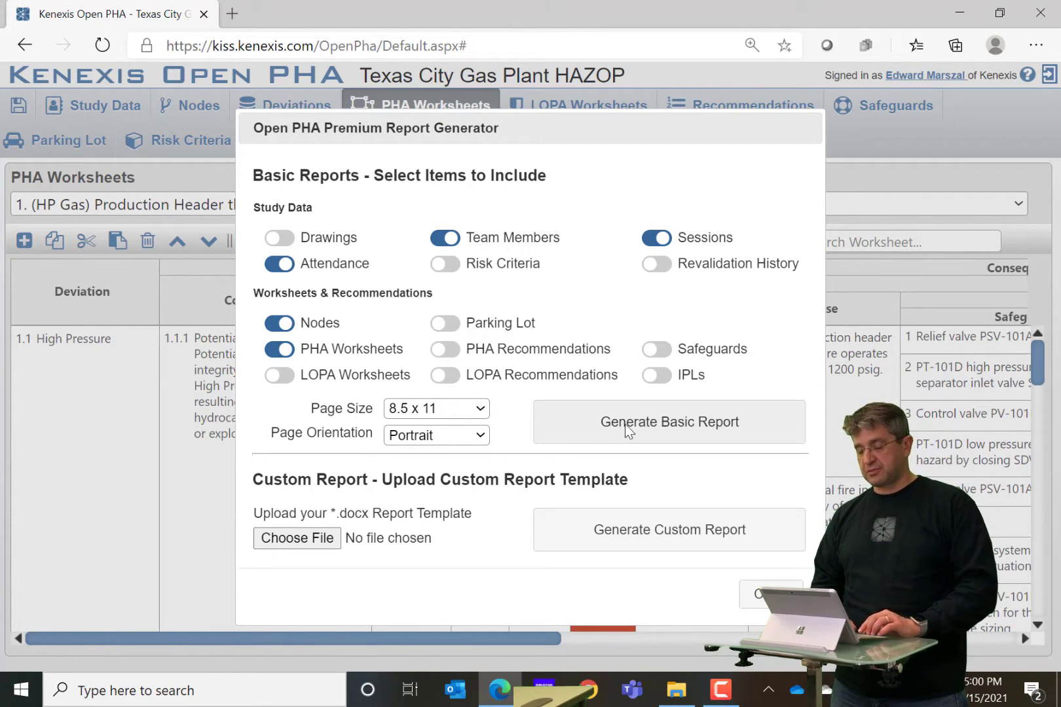
Generate the basic report as Open PHA Basic Report.docx and close the generator.
left_click(648, 427)
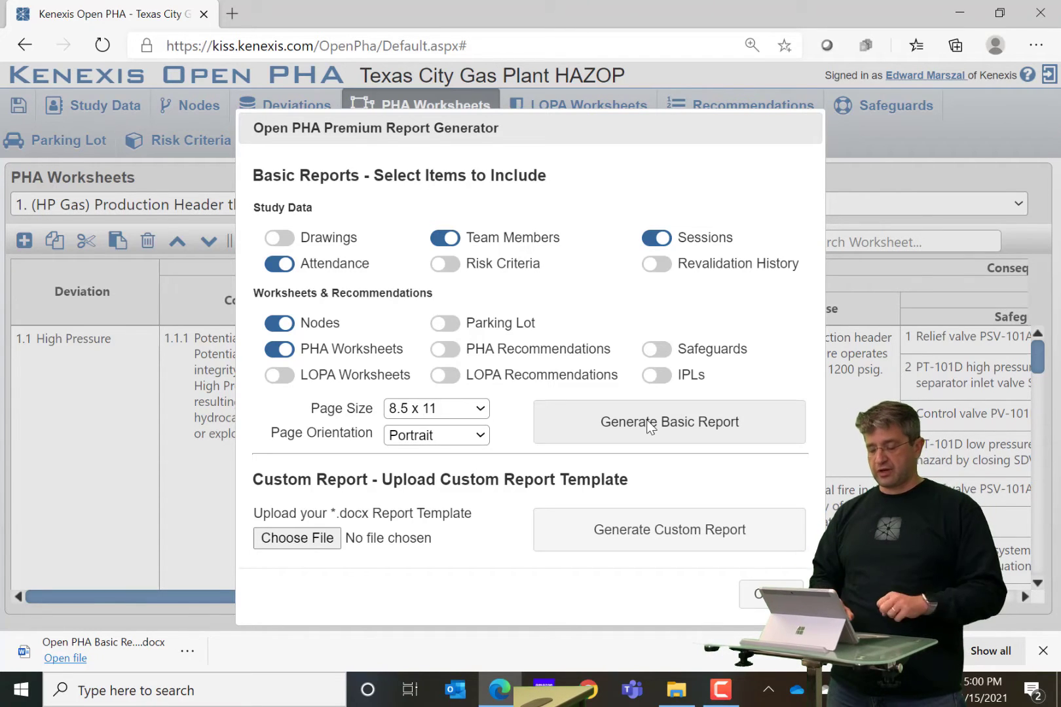
left_click(759, 595)
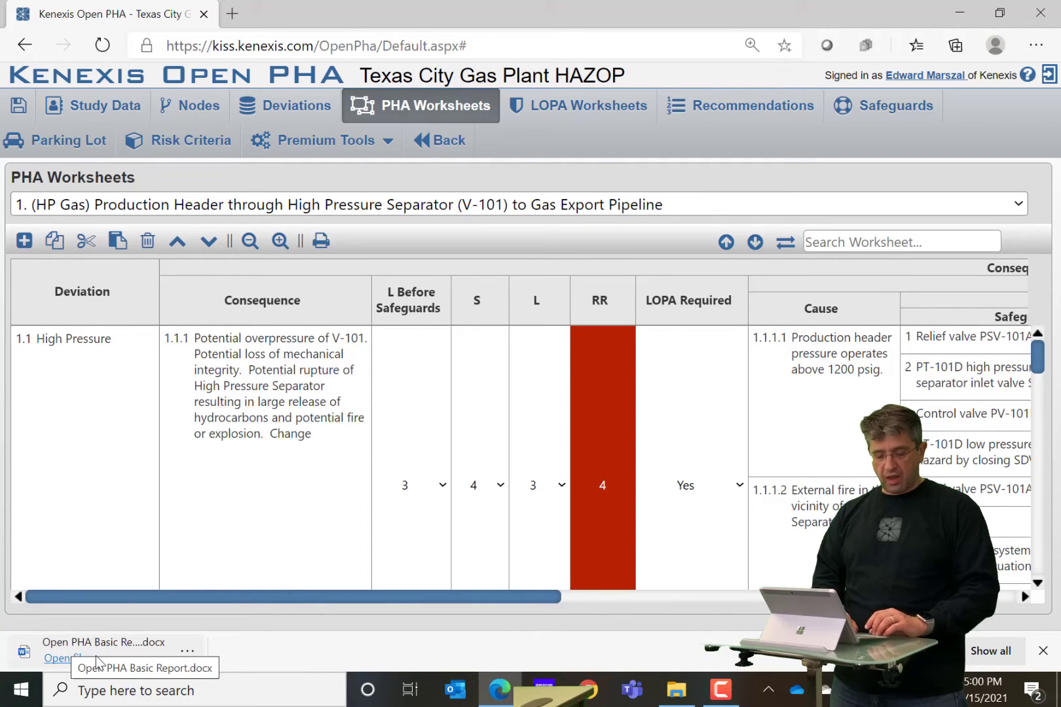
left_click(188, 650)
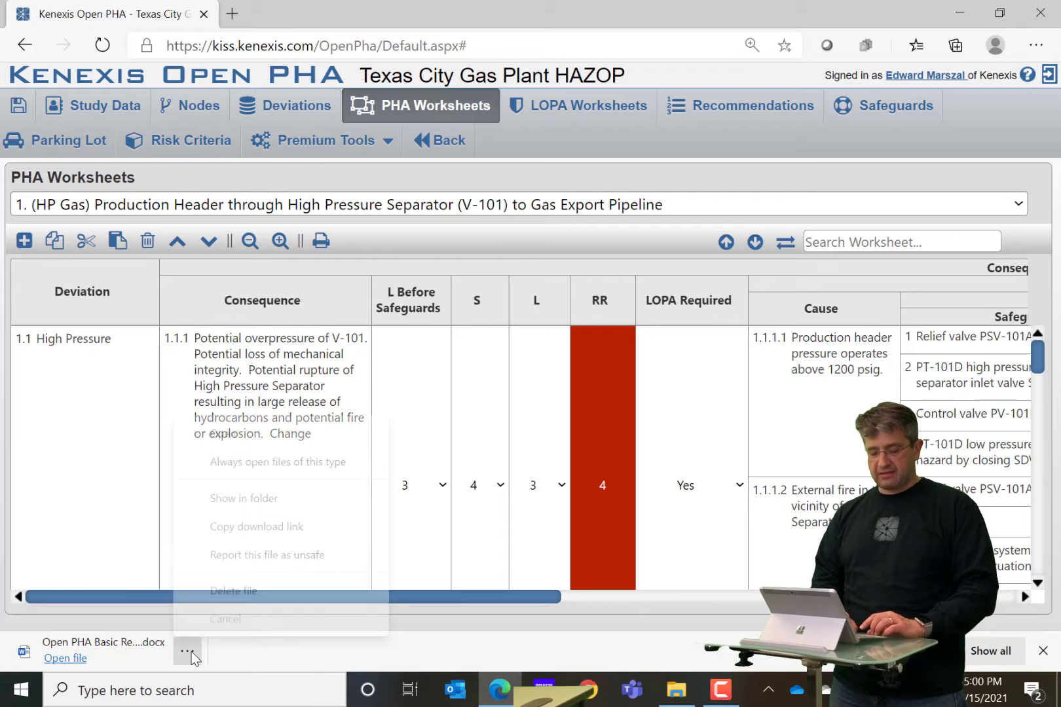
Show Open PHA Basic Report.docx in its Downloads folder.
left_click(255, 506)
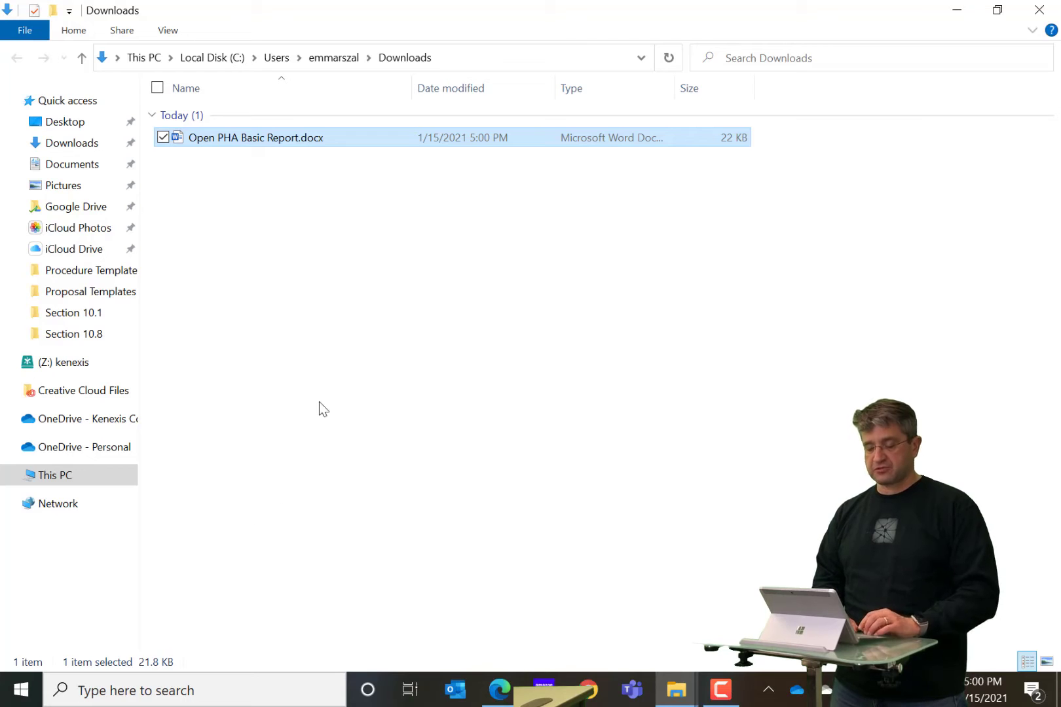
Open Open PHA Basic Report.docx in Word, scroll through its tables, then close Word.
double_click(251, 139)
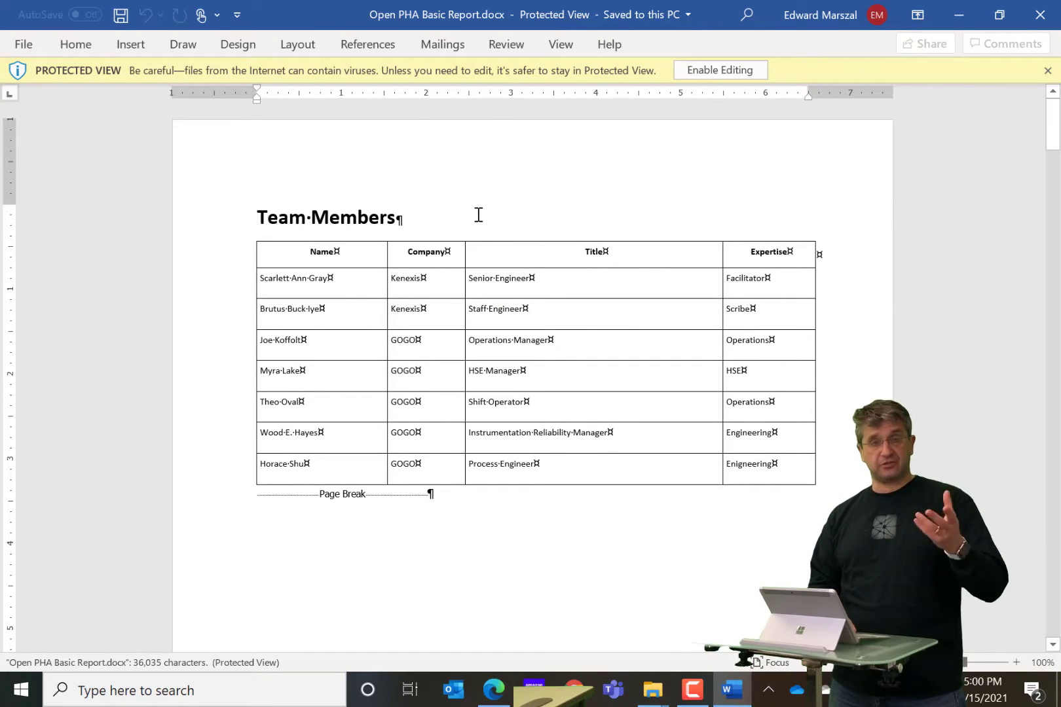
scroll(548, 240, "down", 10)
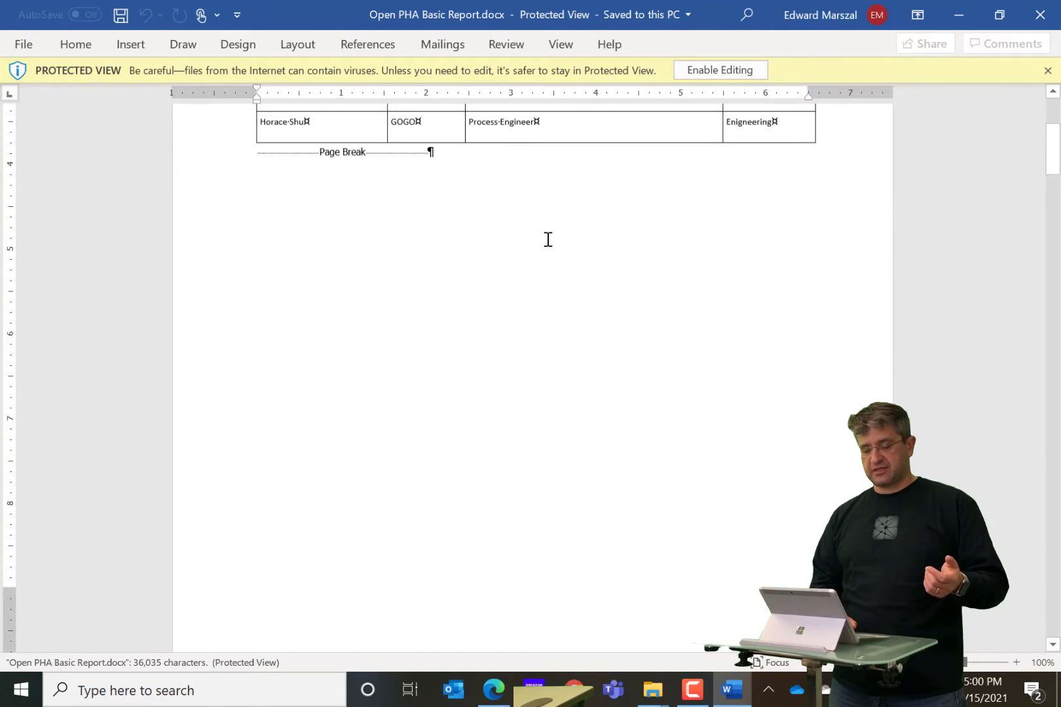
scroll(548, 239, "down", 10)
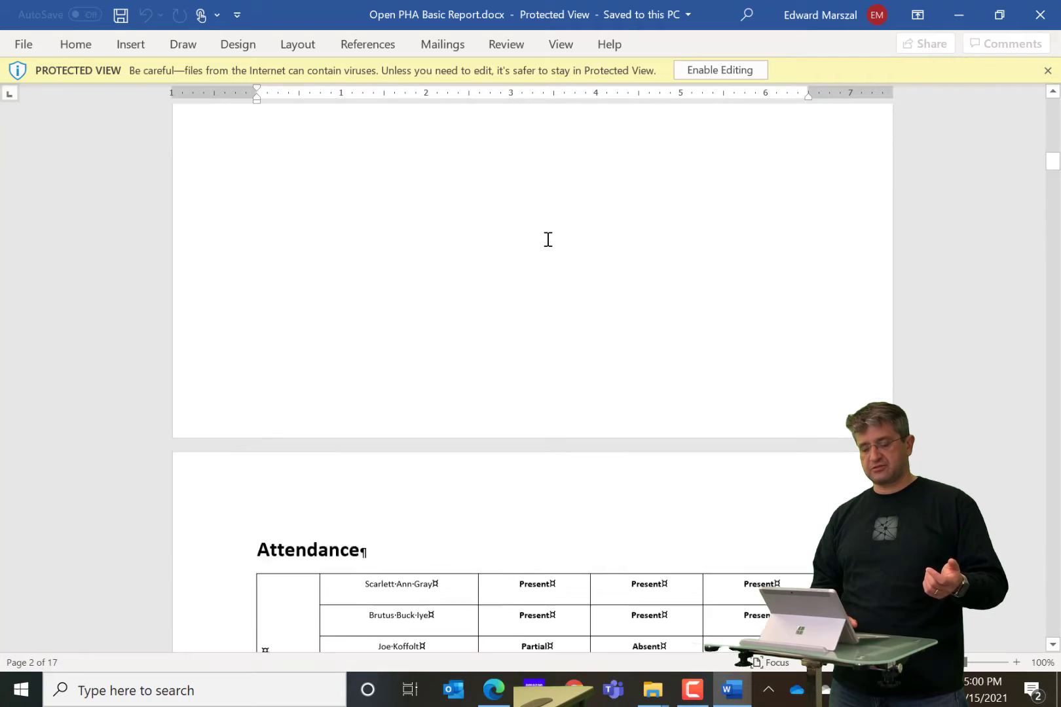
scroll(548, 240, "down", 10)
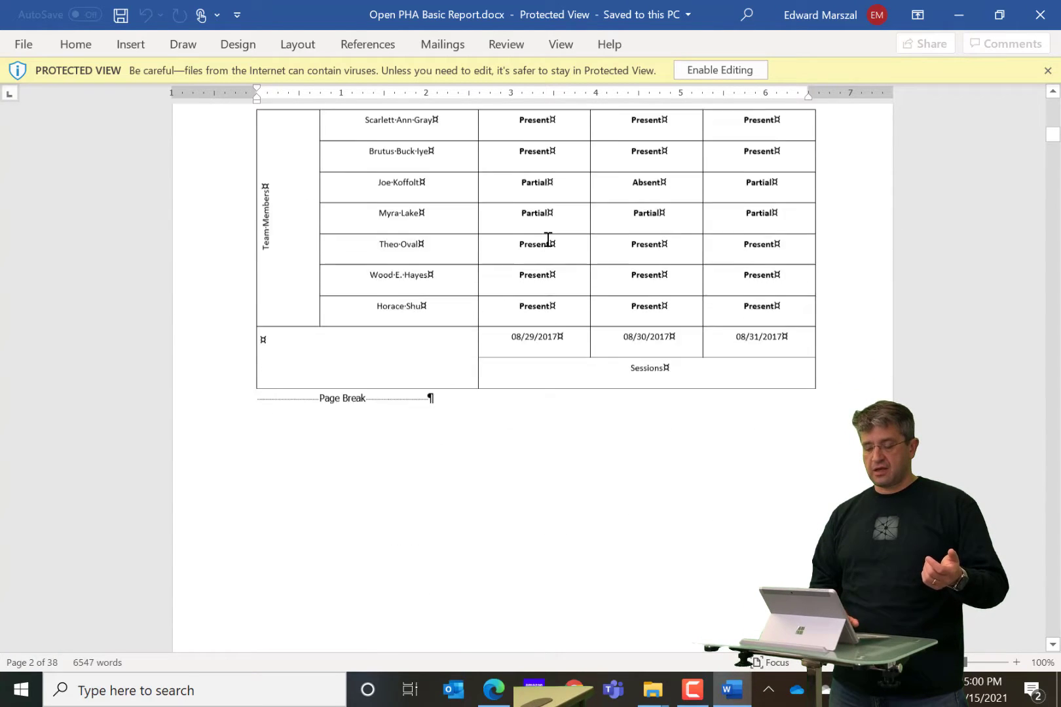
scroll(548, 240, "down", 10)
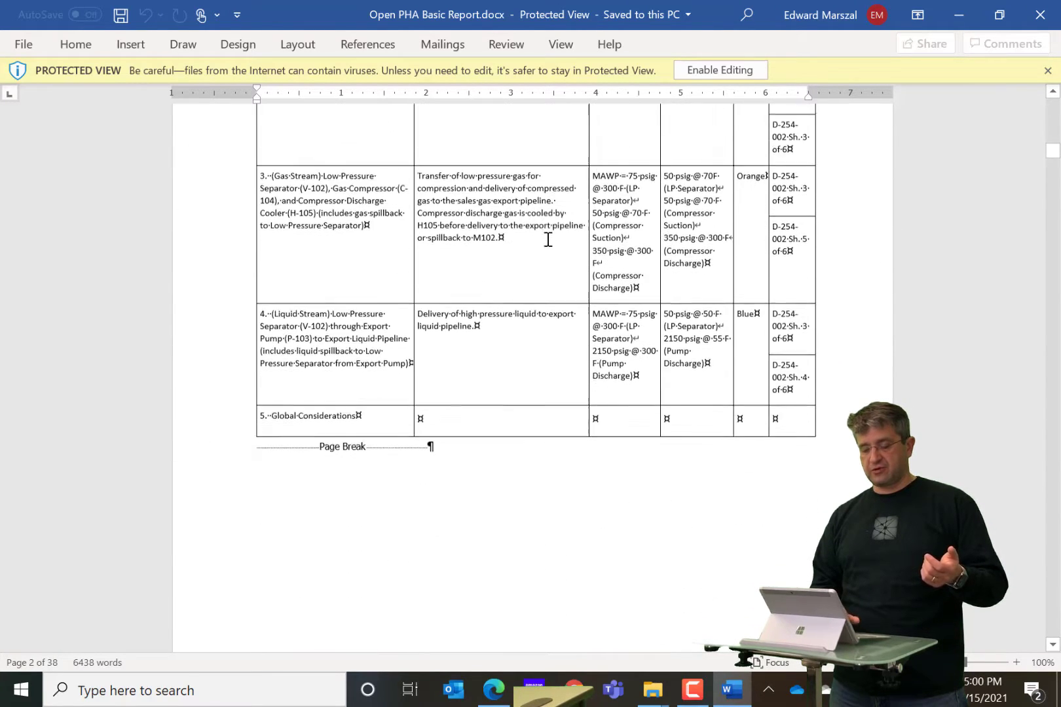
scroll(548, 240, "down", 10)
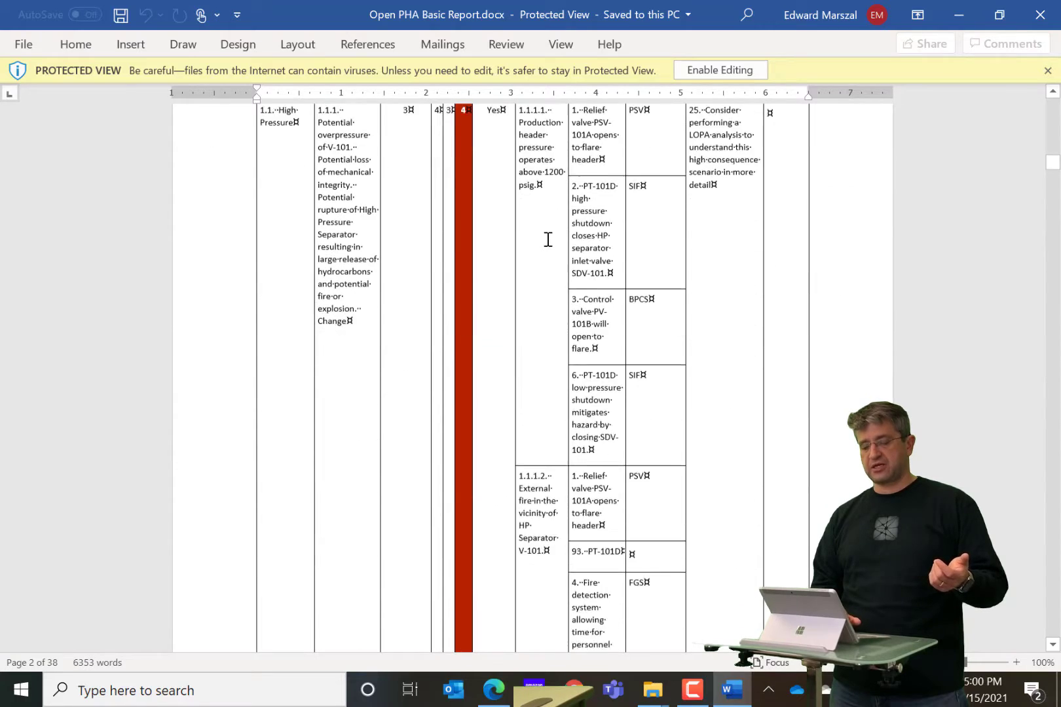
scroll(548, 240, "down", 7)
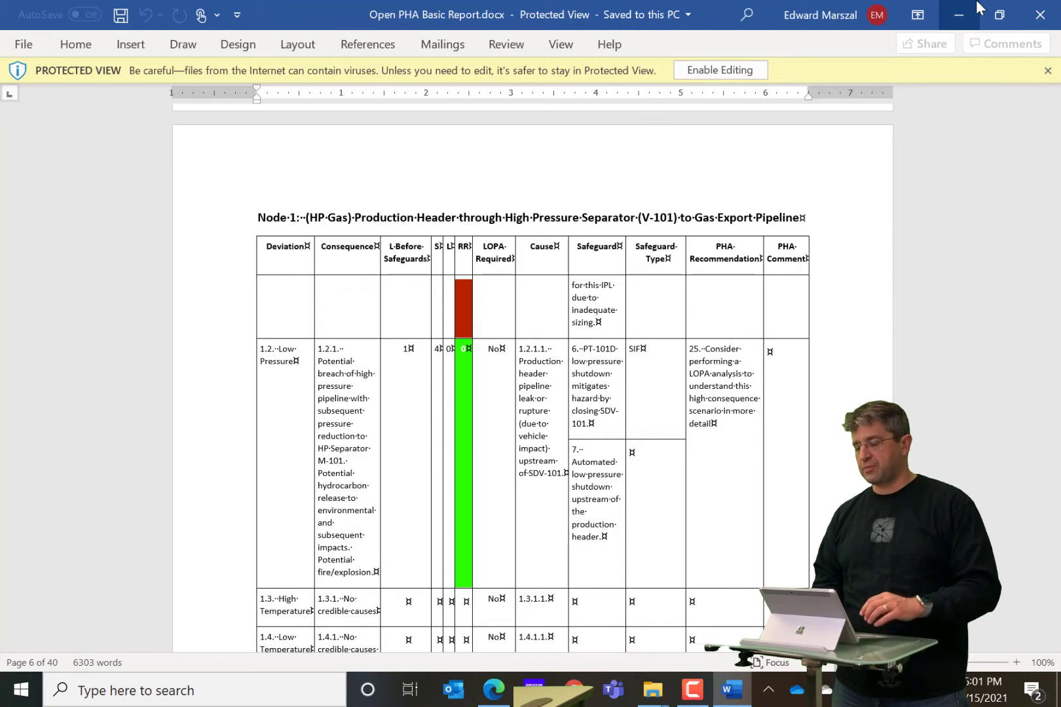
left_click(1040, 16)
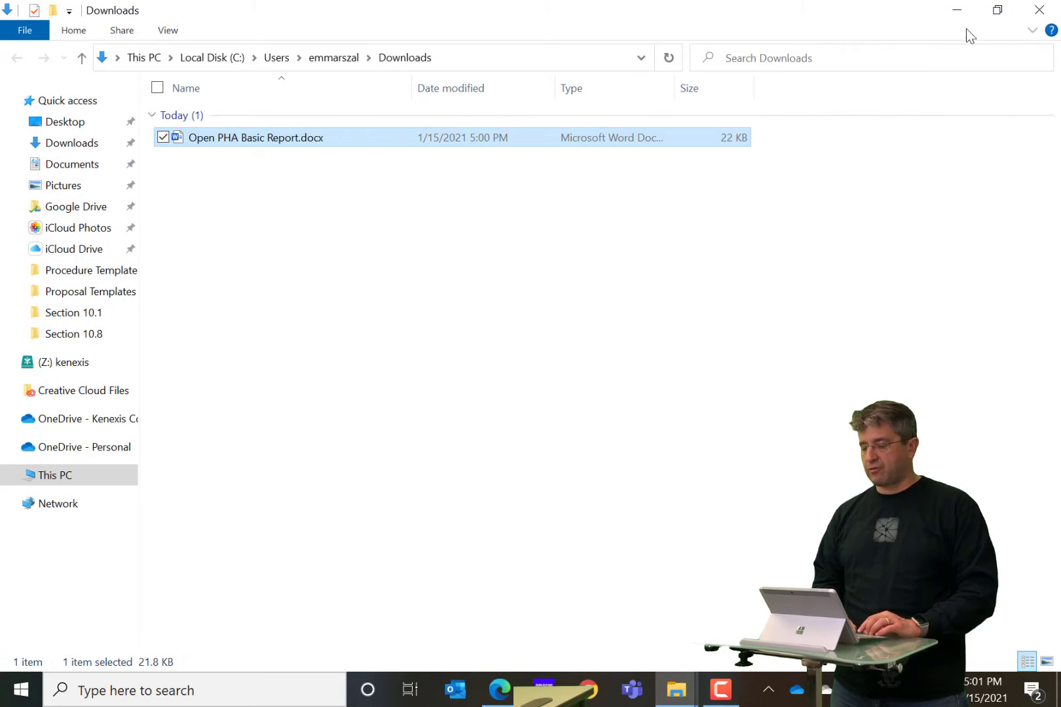
Reopen the Report Generator from Premium Tools, saving the study's unsaved changes.
left_click(956, 9)
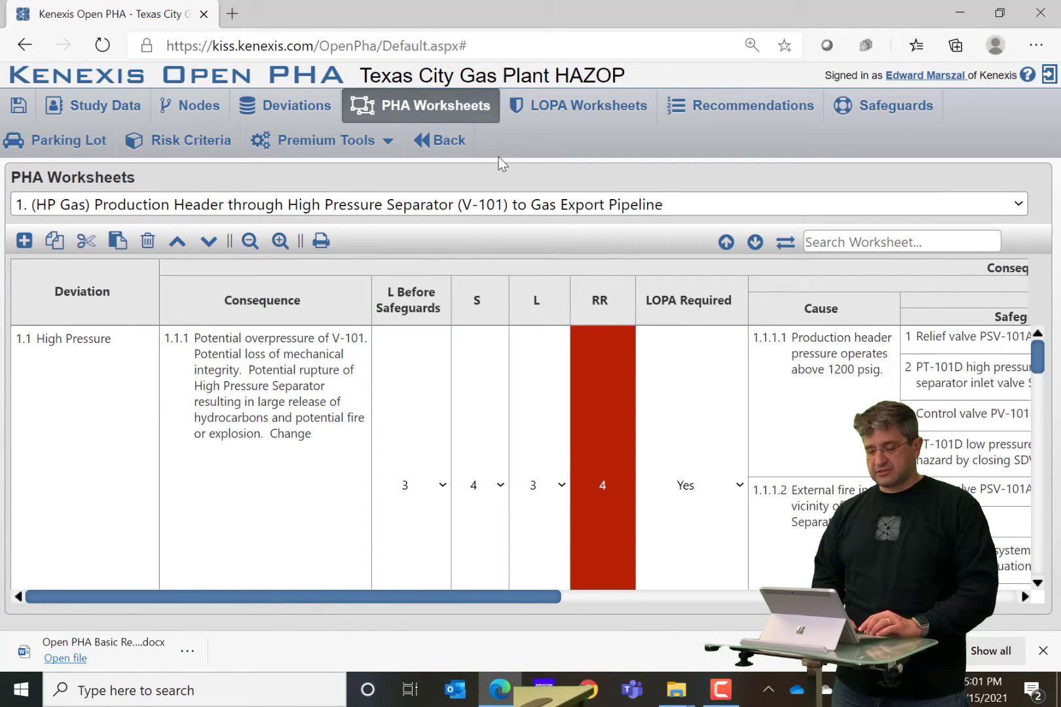
left_click(378, 138)
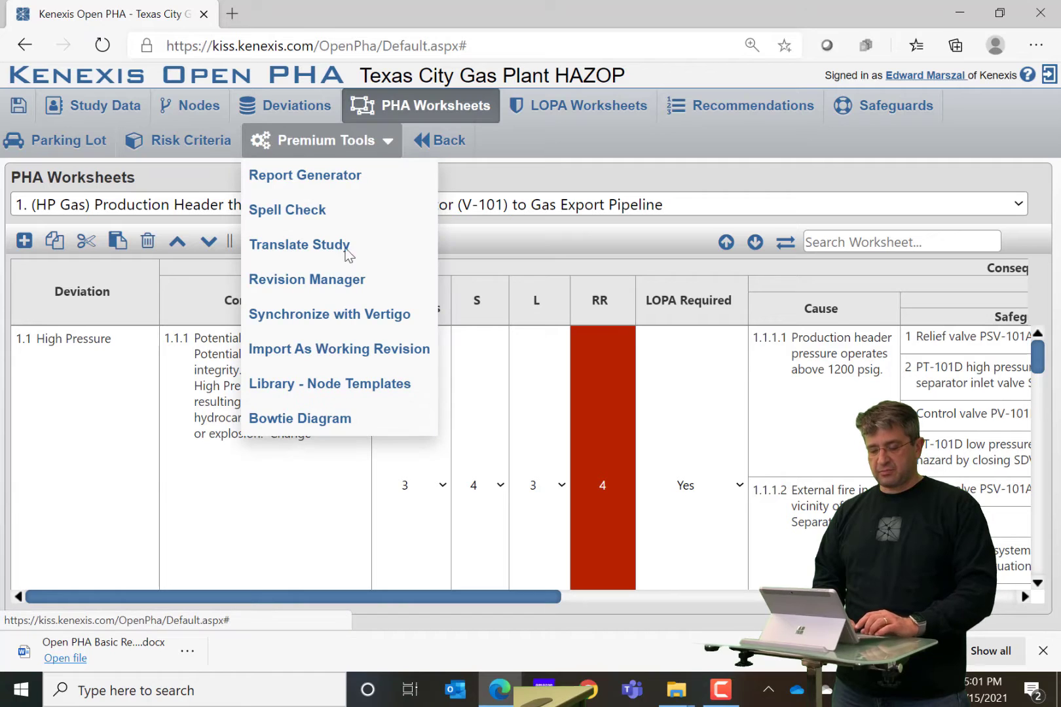
left_click(344, 179)
left_click(492, 418)
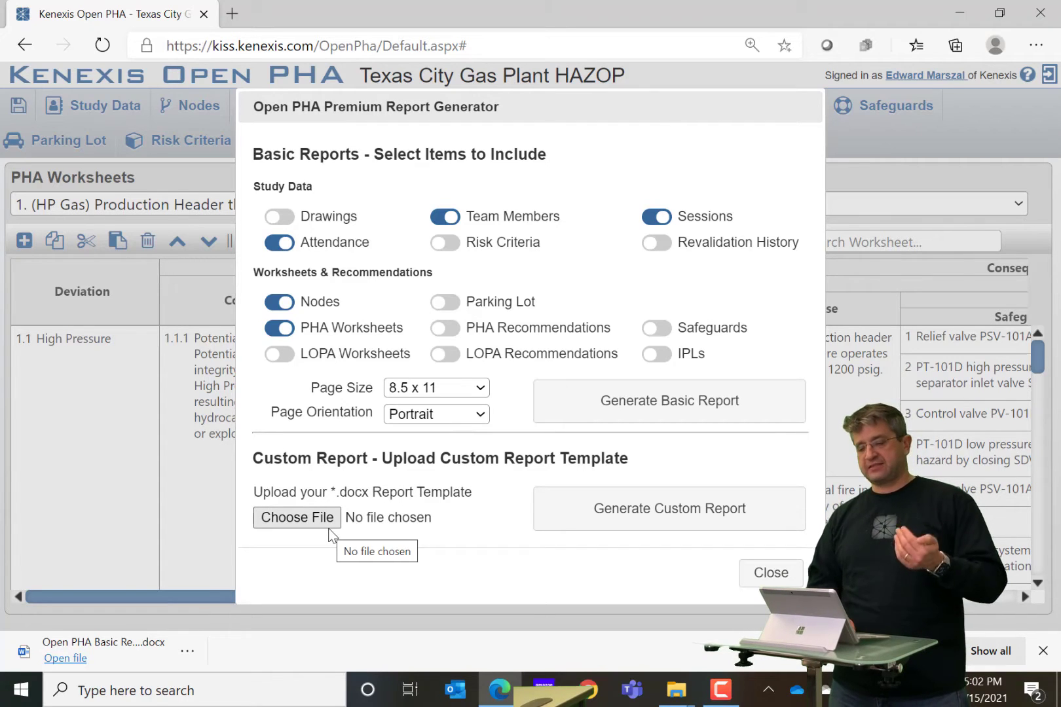
left_click(957, 13)
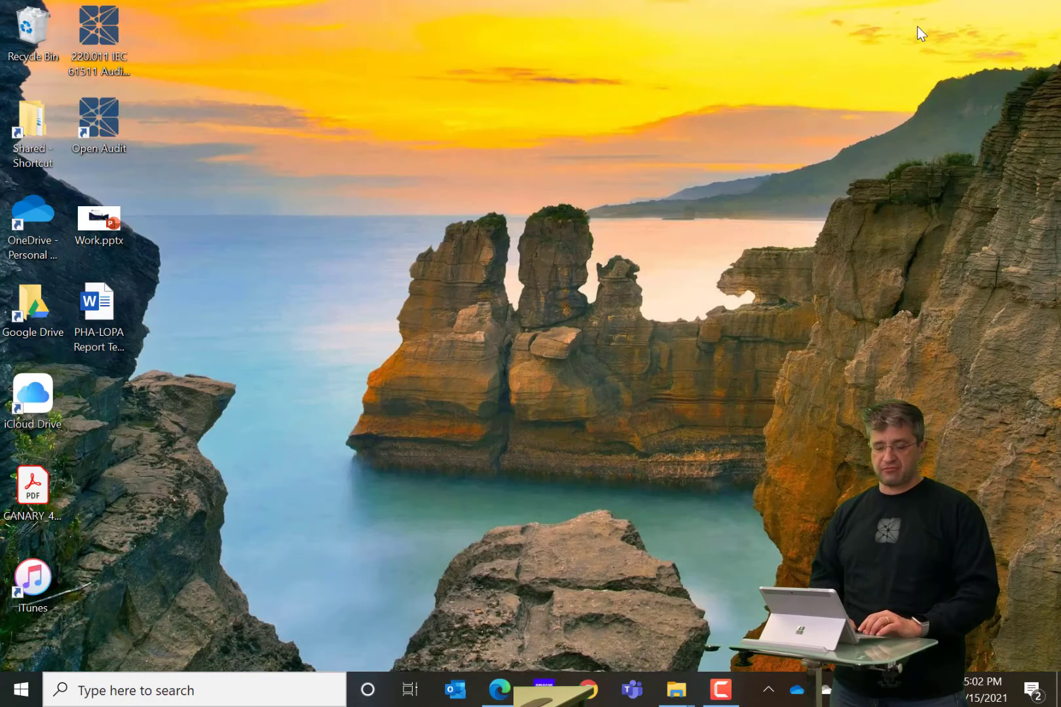
left_click(101, 311)
double_click(101, 311)
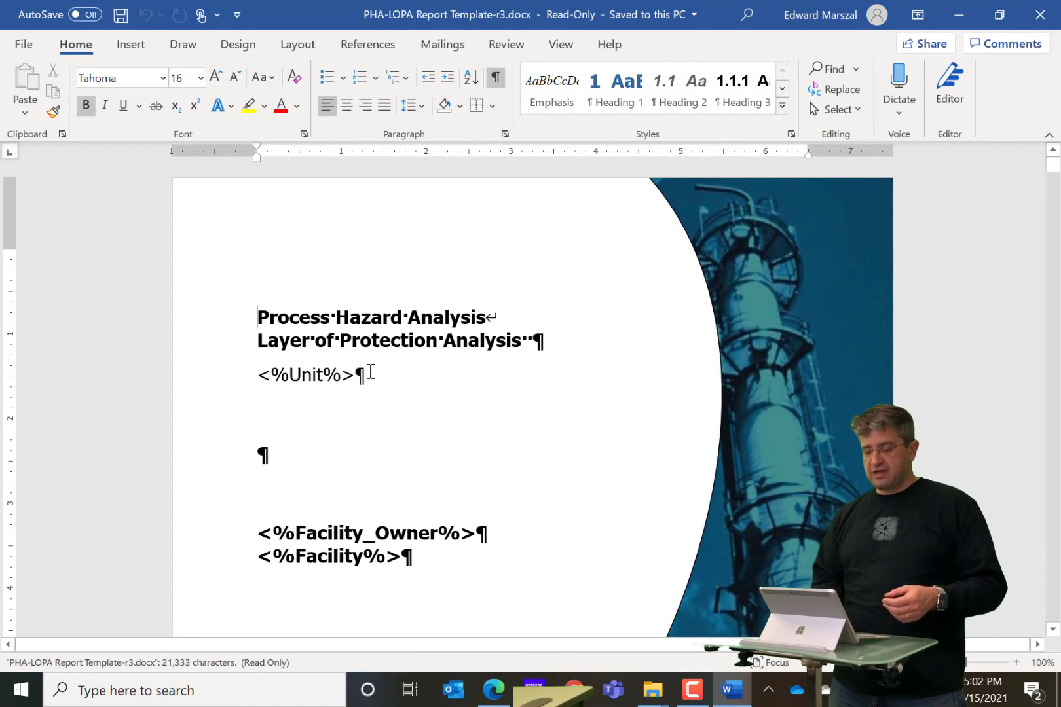
scroll(422, 420, "down", 15)
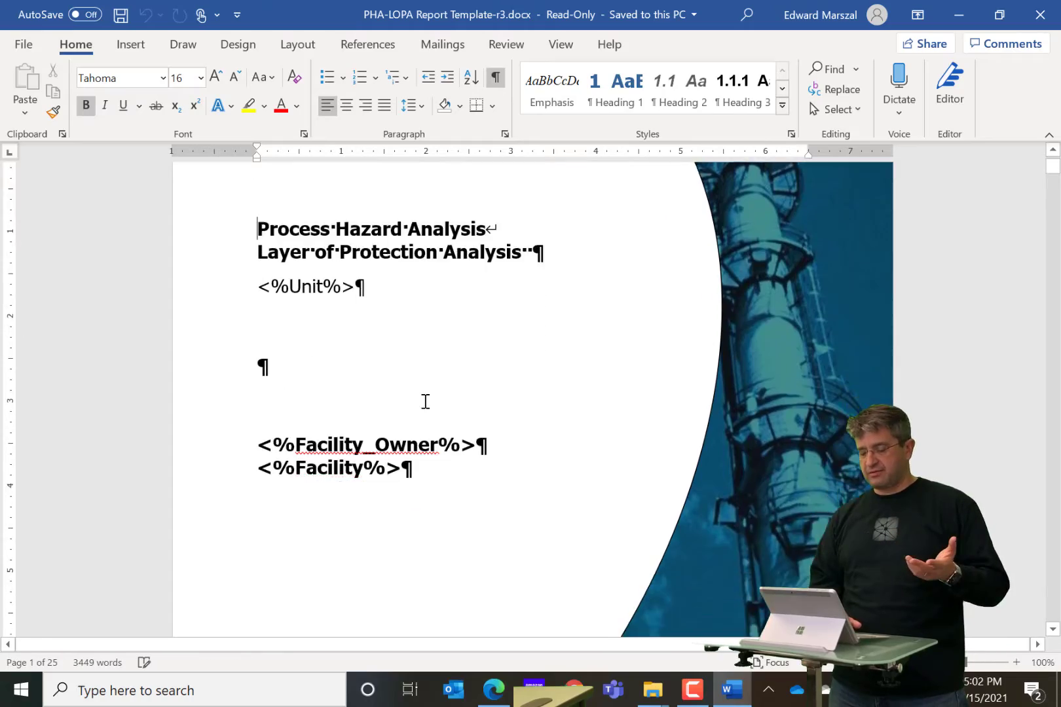
scroll(425, 401, "down", 20)
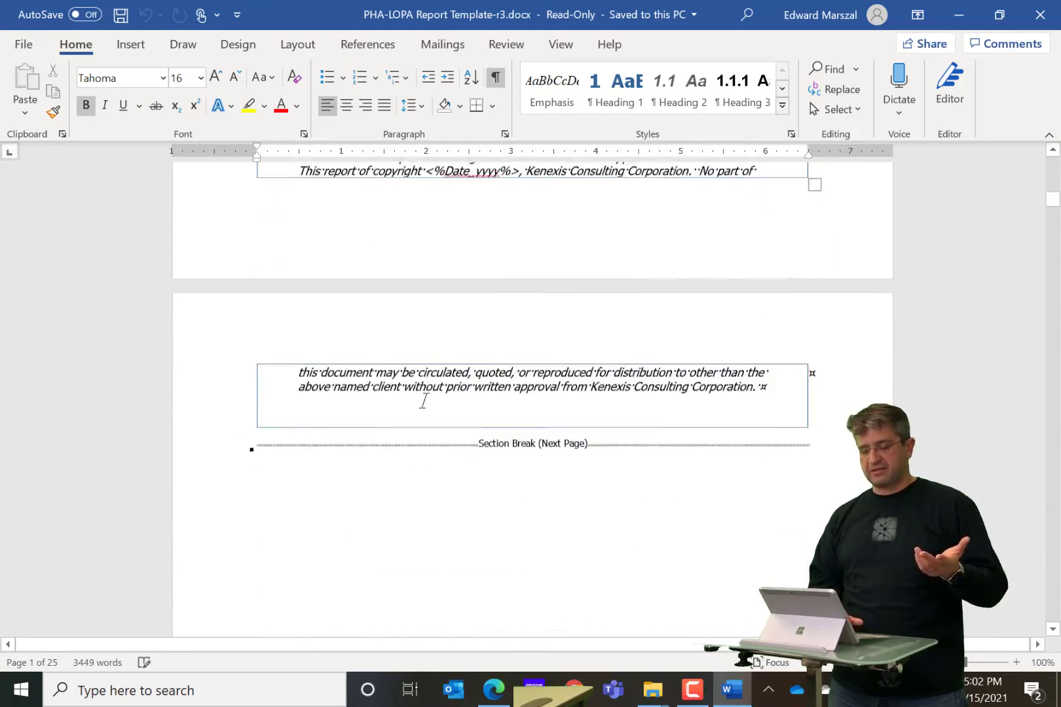
scroll(426, 402, "down", 20)
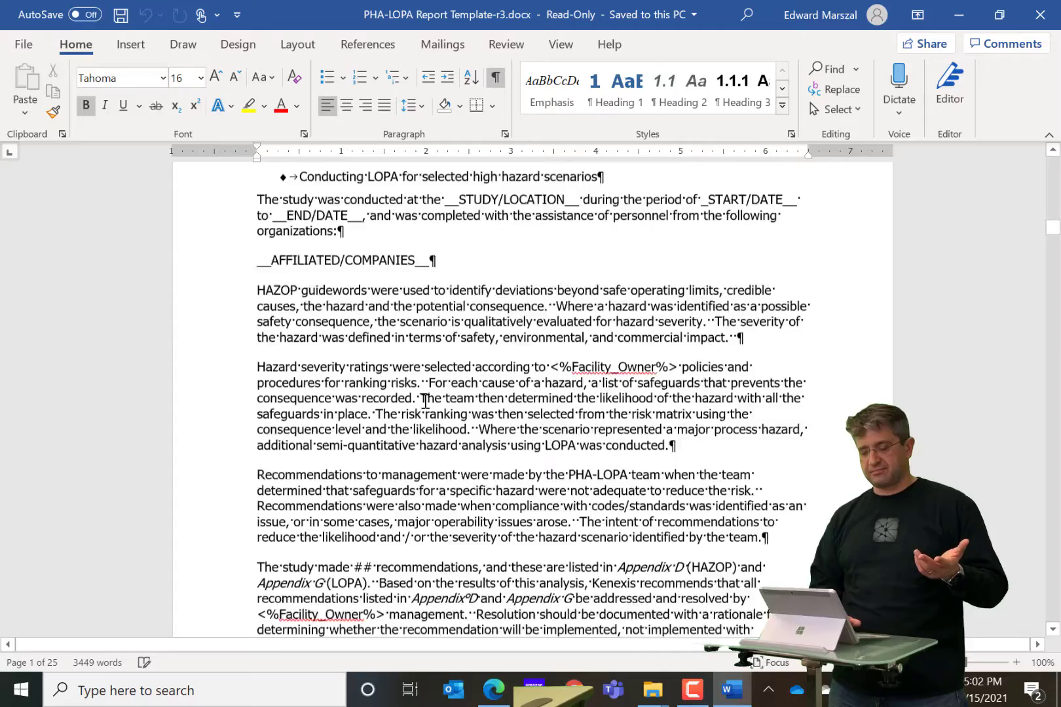
scroll(426, 401, "down", 20)
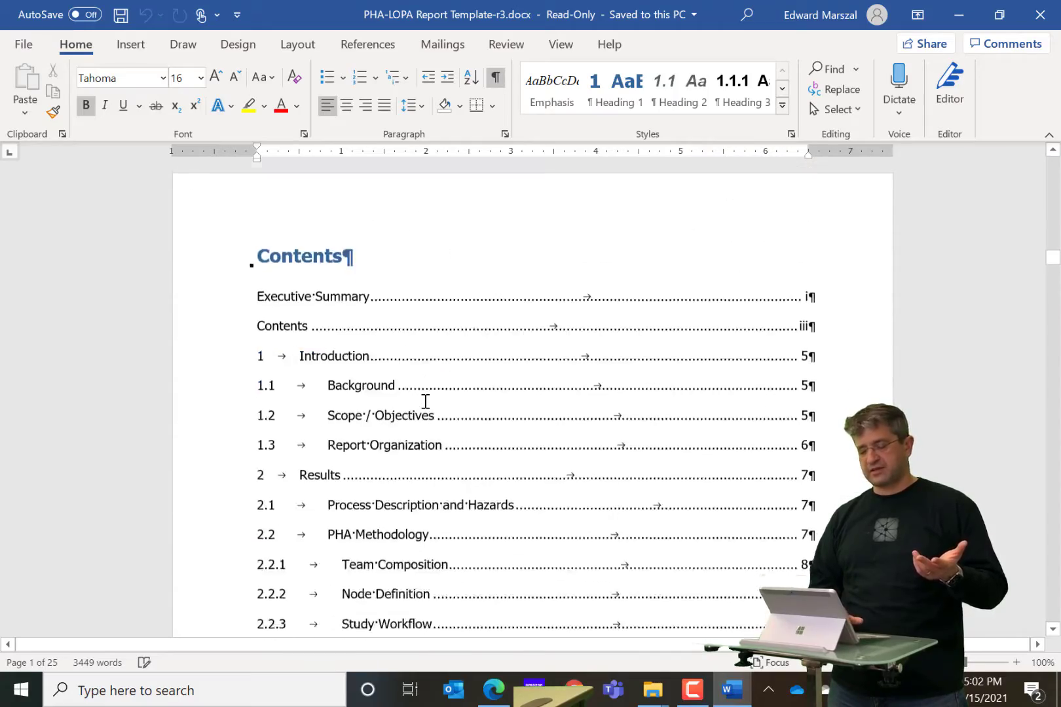
scroll(425, 401, "down", 20)
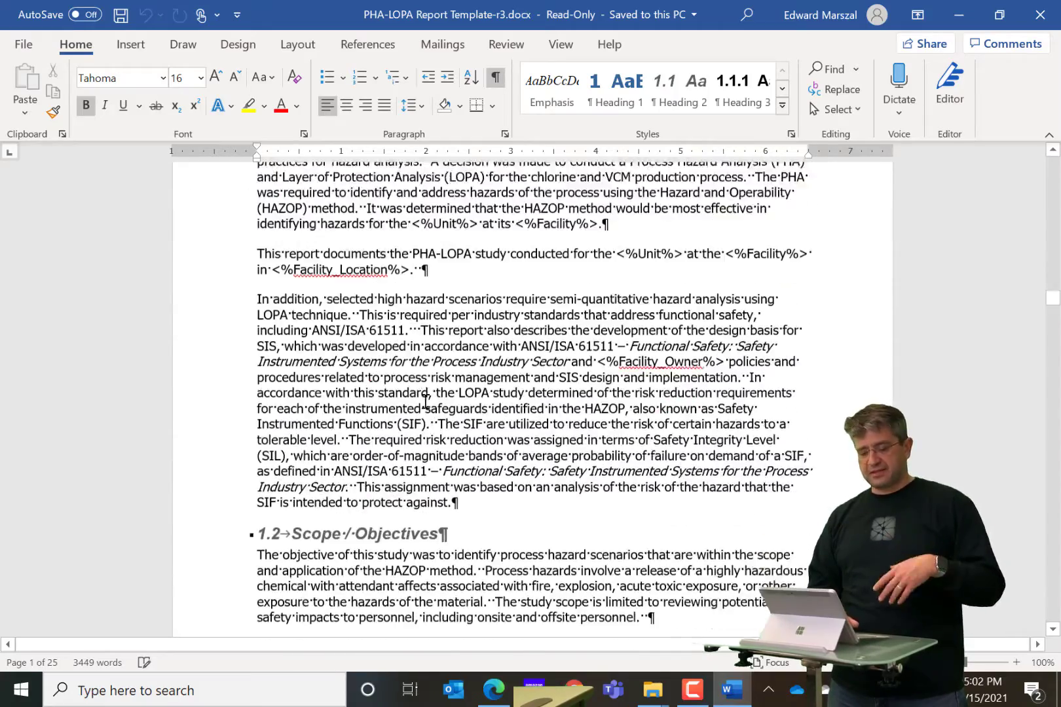
scroll(426, 402, "down", 20)
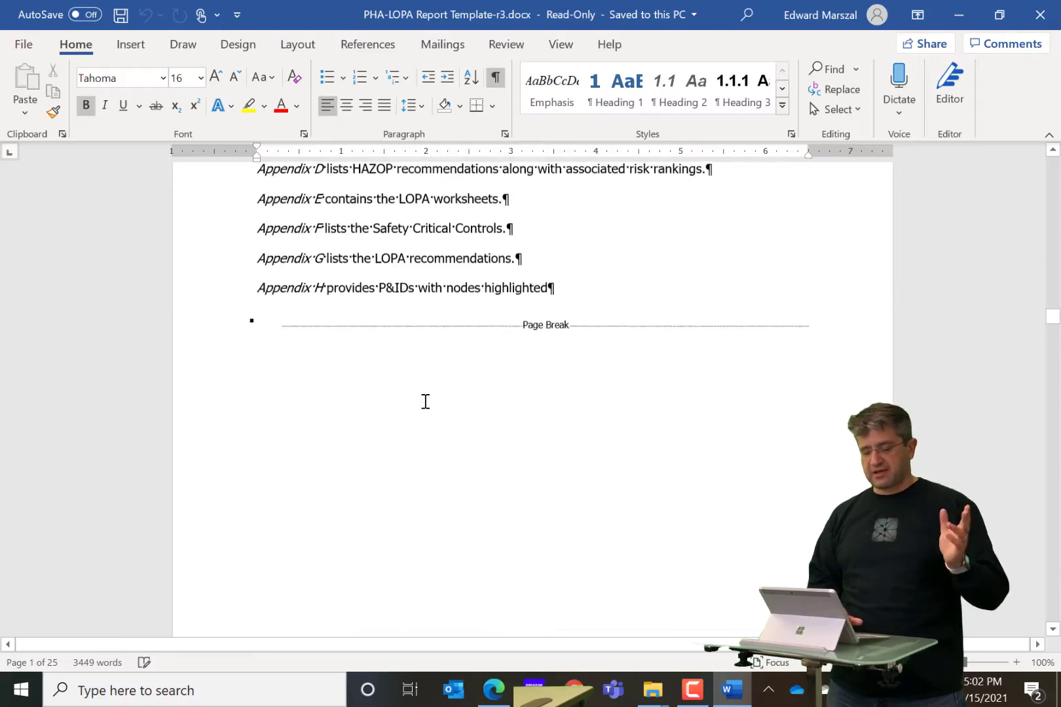
scroll(425, 401, "down", 20)
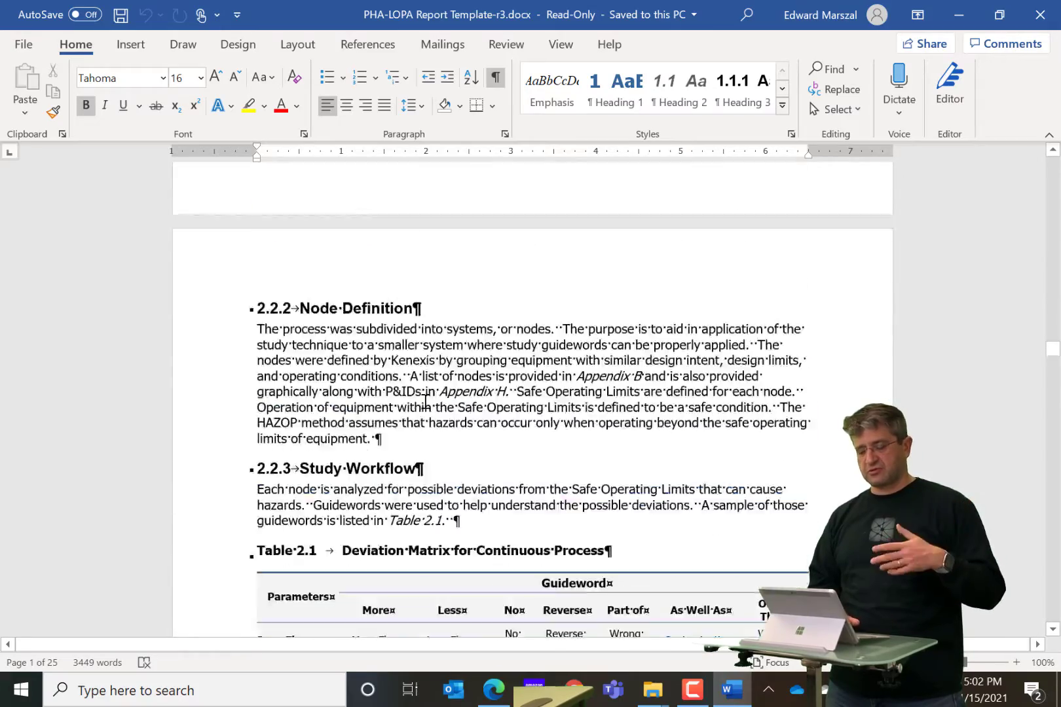
scroll(426, 402, "down", 20)
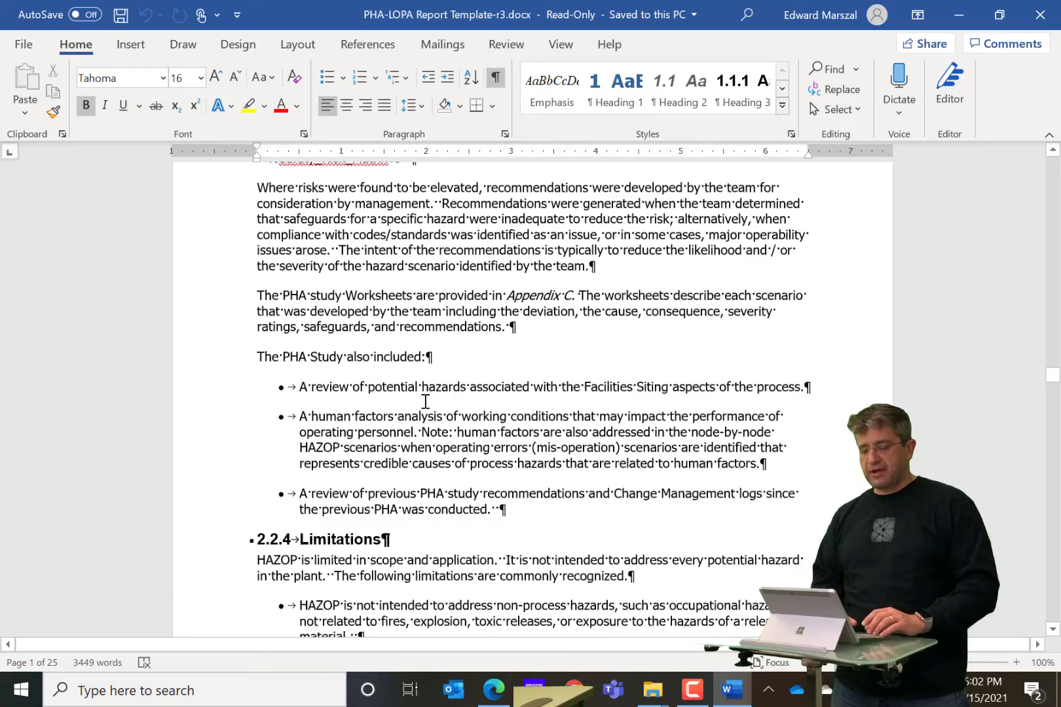
scroll(425, 402, "up", 20)
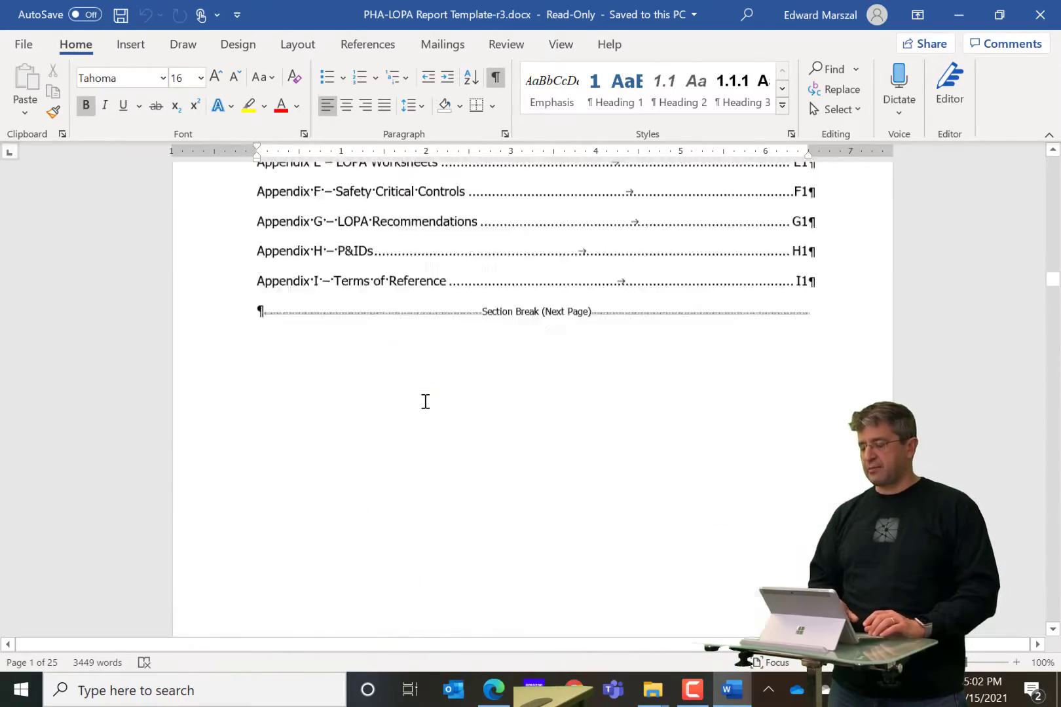
scroll(425, 401, "up", 15)
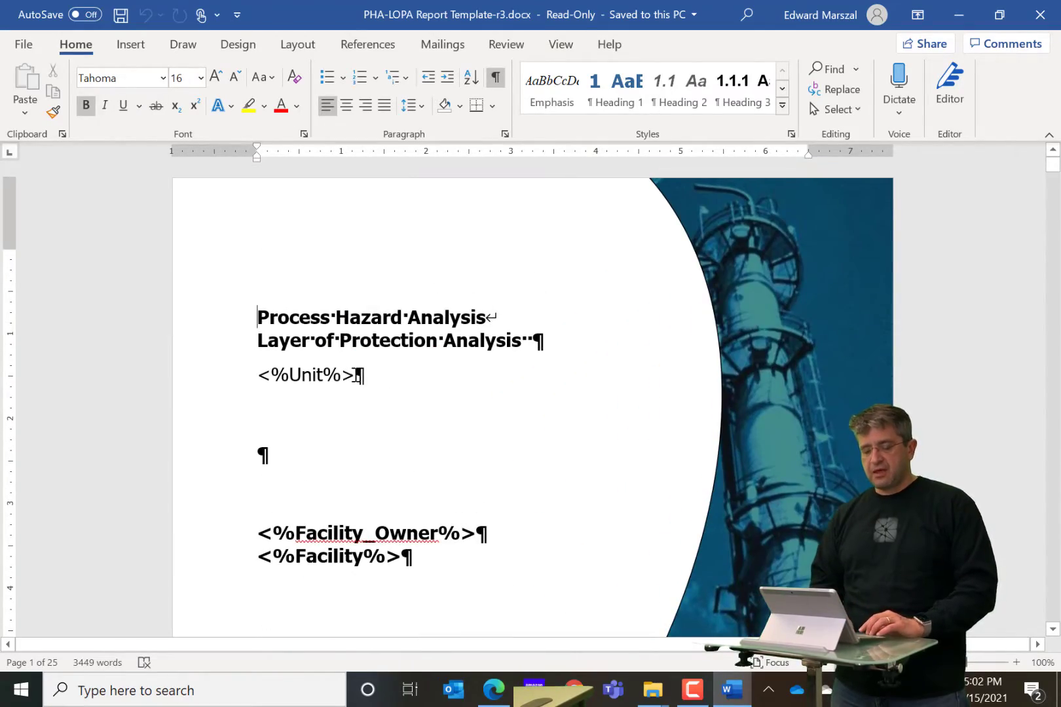
Select the <%Unit%> tag on the cover page and scroll down through the template.
left_click_drag(262, 374, 432, 378)
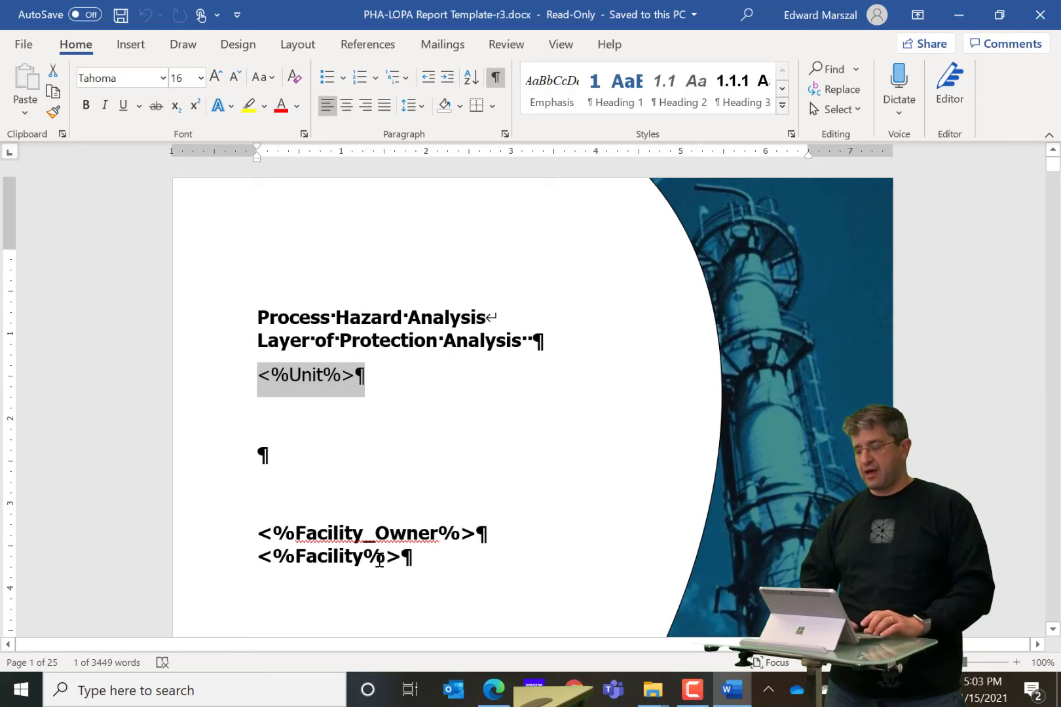
scroll(374, 564, "down", 10)
scroll(379, 560, "down", 15)
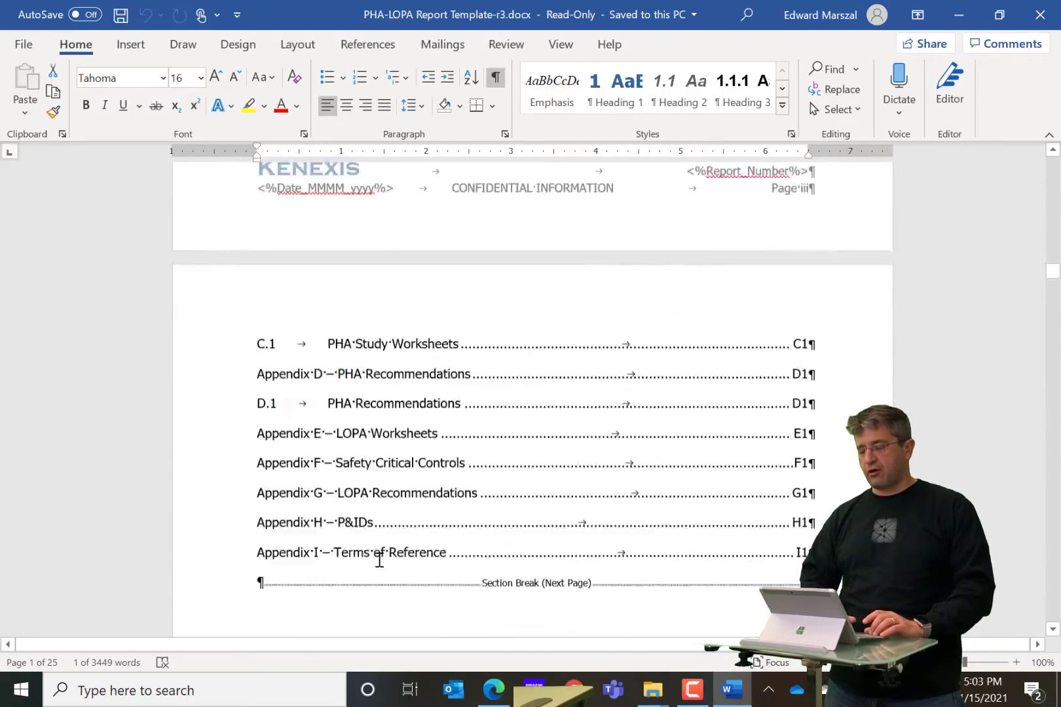
scroll(379, 559, "down", 15)
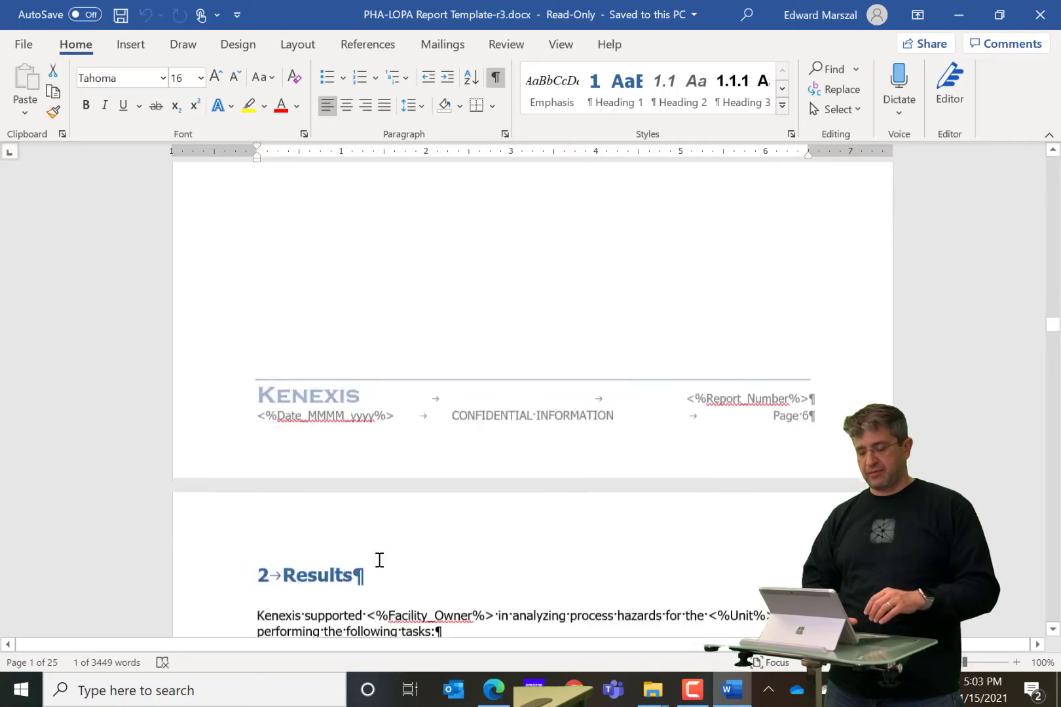
scroll(379, 560, "down", 15)
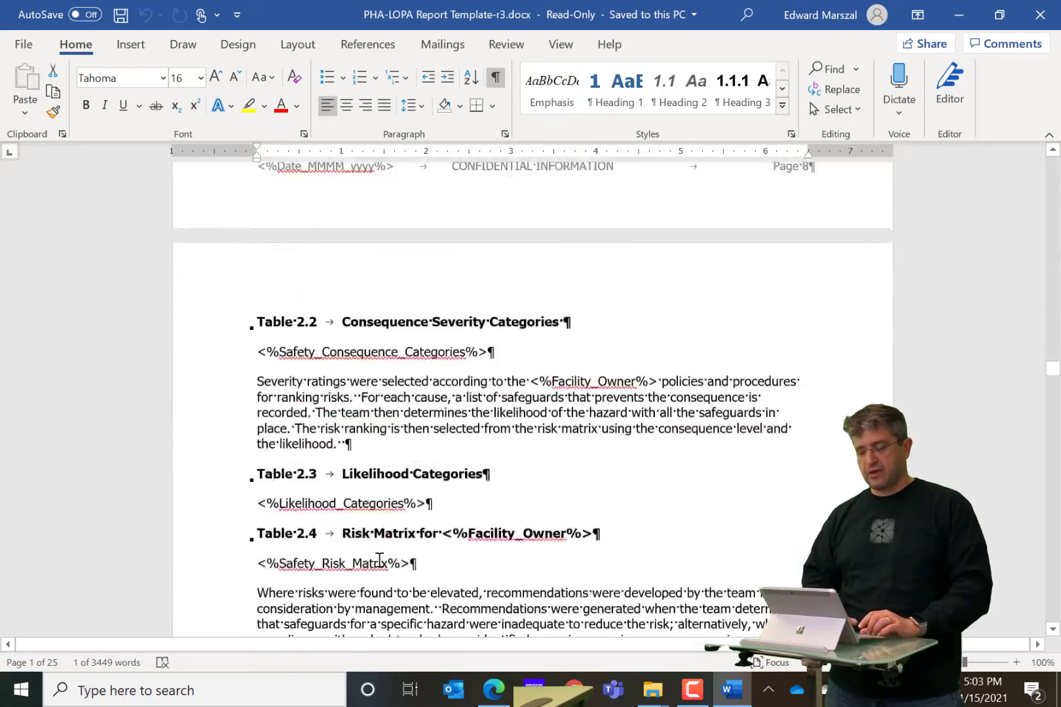
scroll(379, 559, "down", 15)
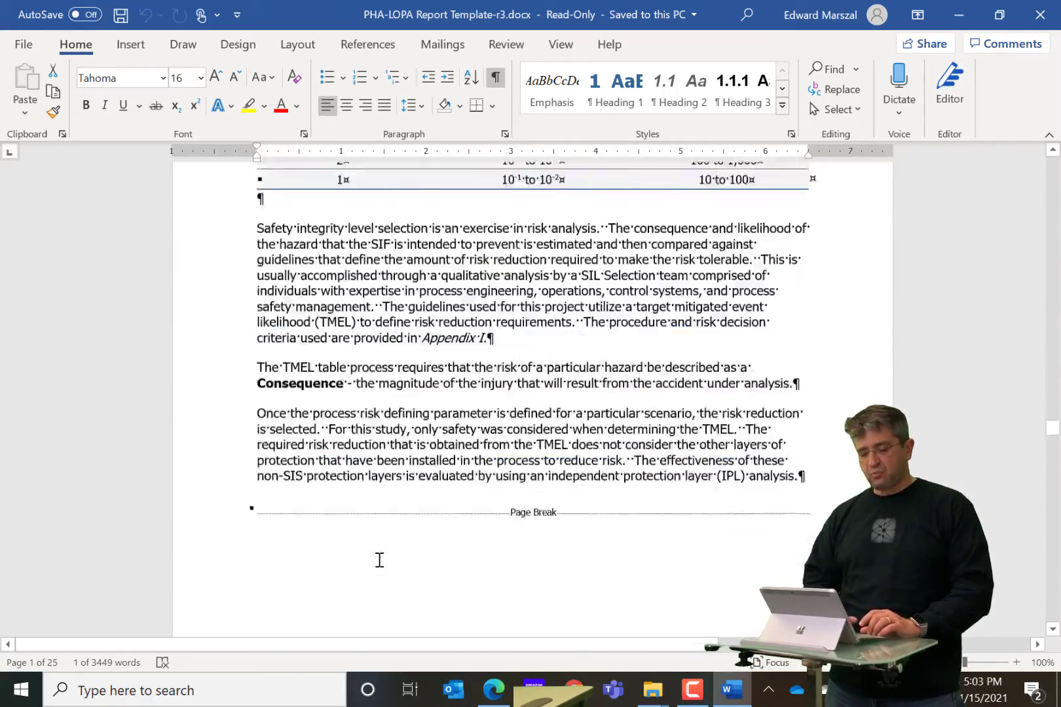
scroll(378, 561, "down", 6)
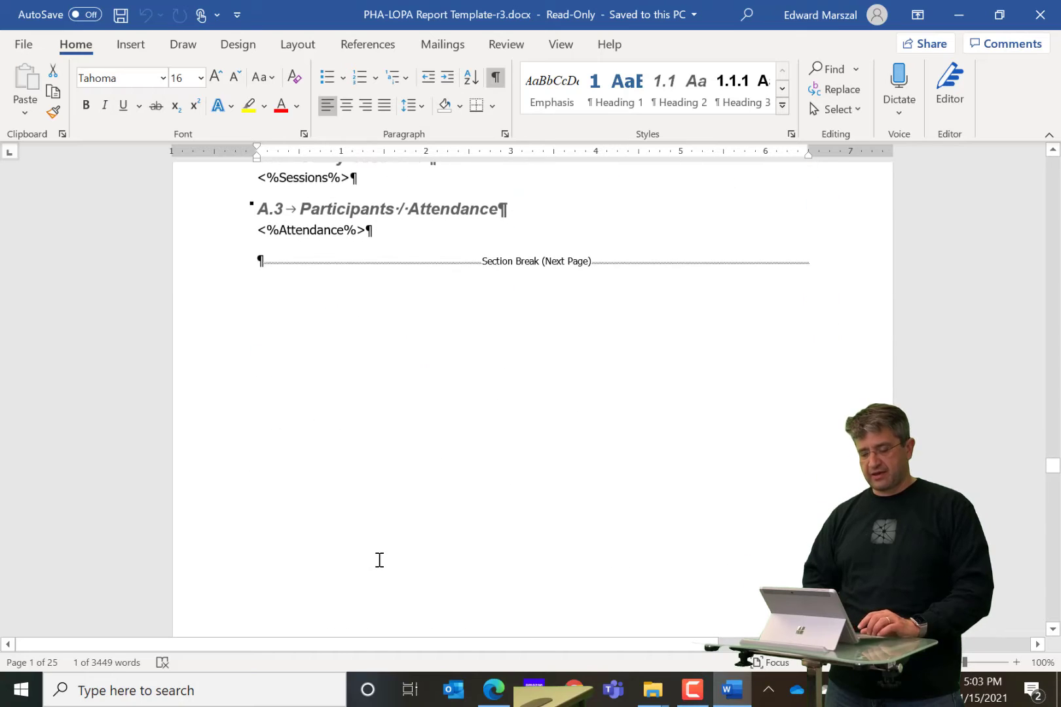
scroll(378, 560, "up", 1)
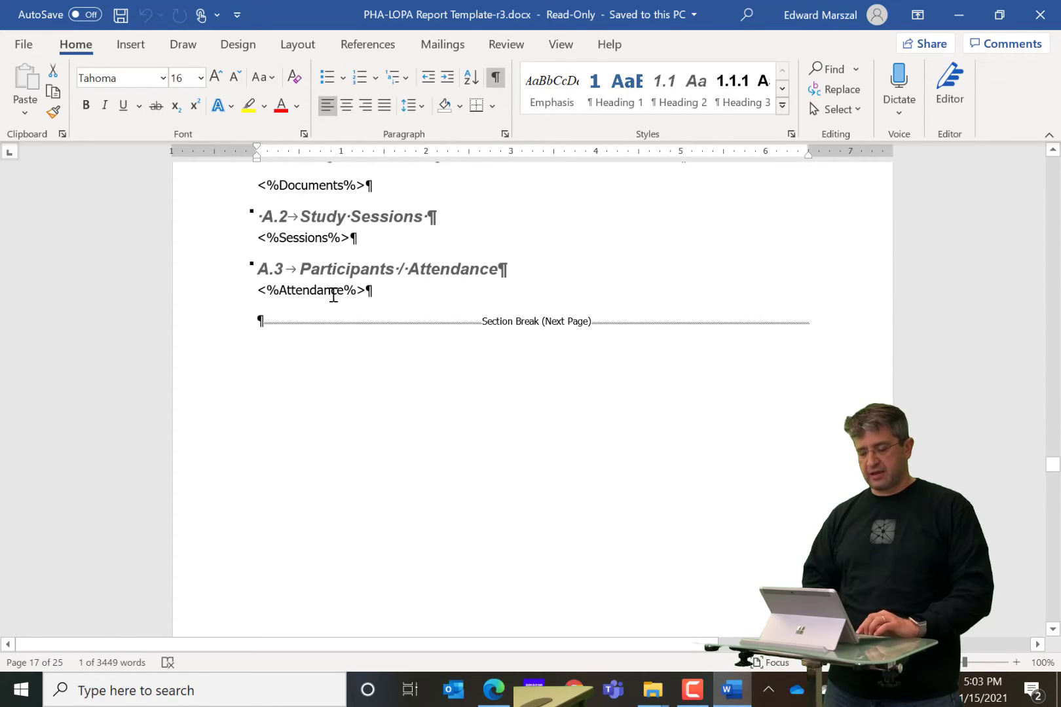
Inspect the <%Attendance%>, <%Nodes%> and <%Pha_Worksheets%> tags, ending at Appendix B – Nodes.
left_click(331, 290)
scroll(424, 410, "down", 5)
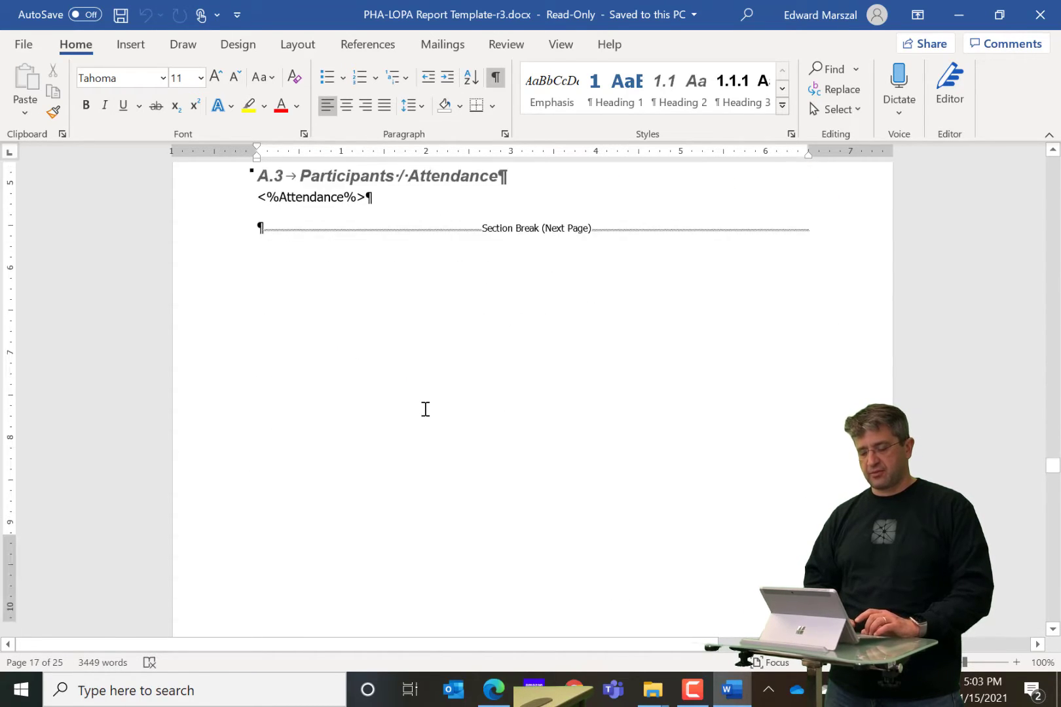
left_click(195, 339)
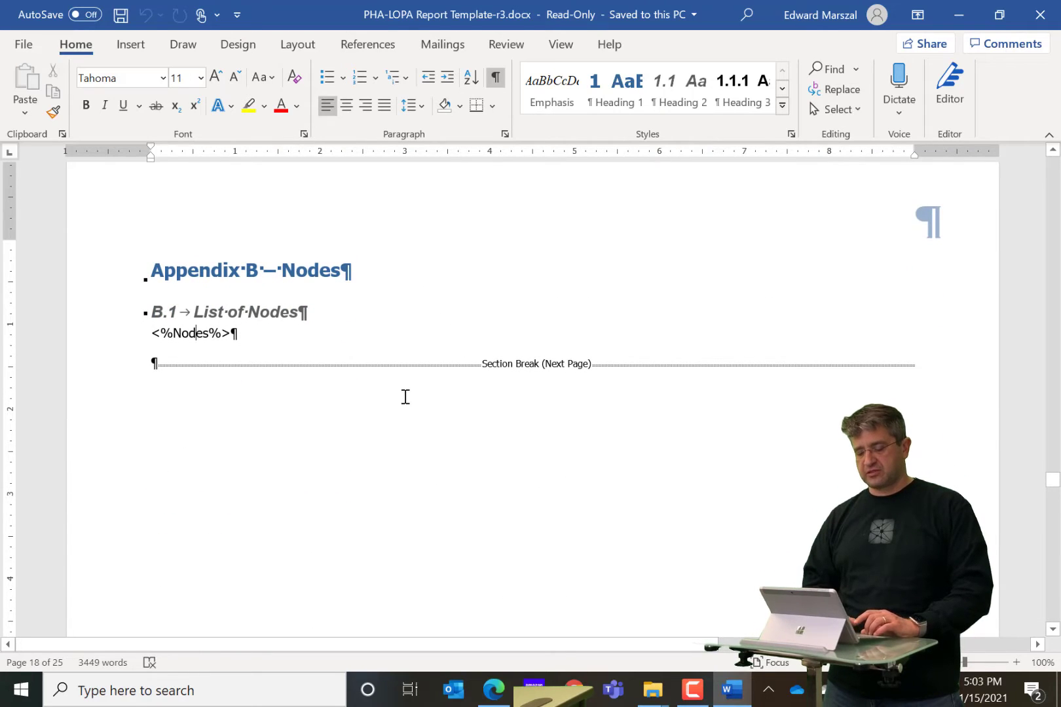
scroll(405, 395, "down", 15)
scroll(405, 396, "up", 5)
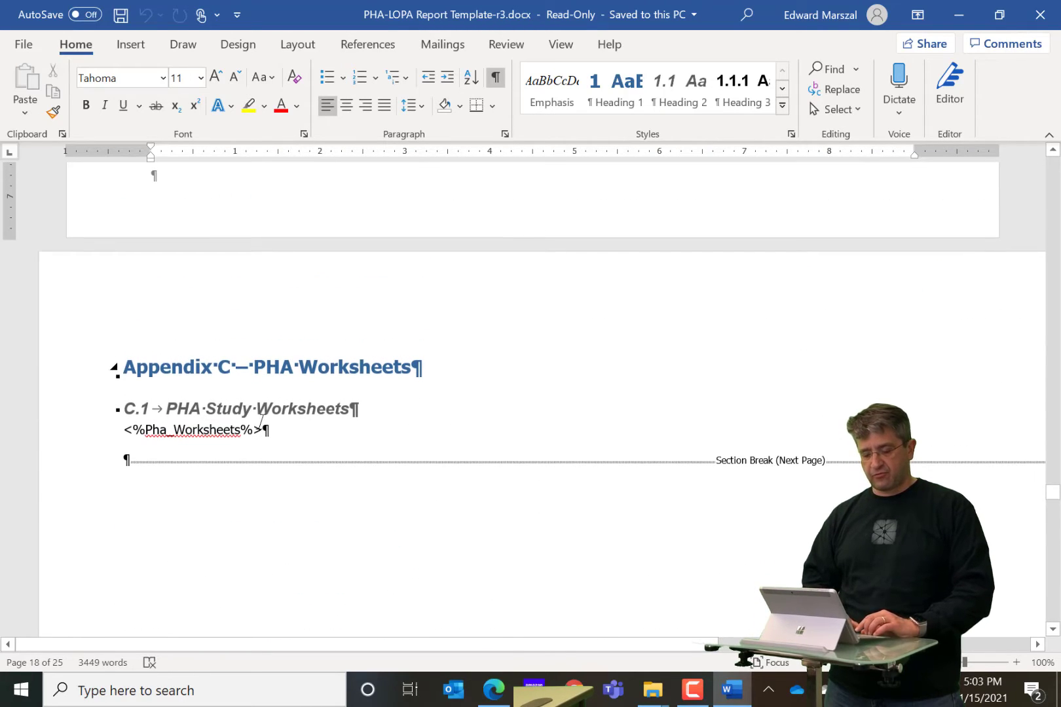
left_click(222, 430)
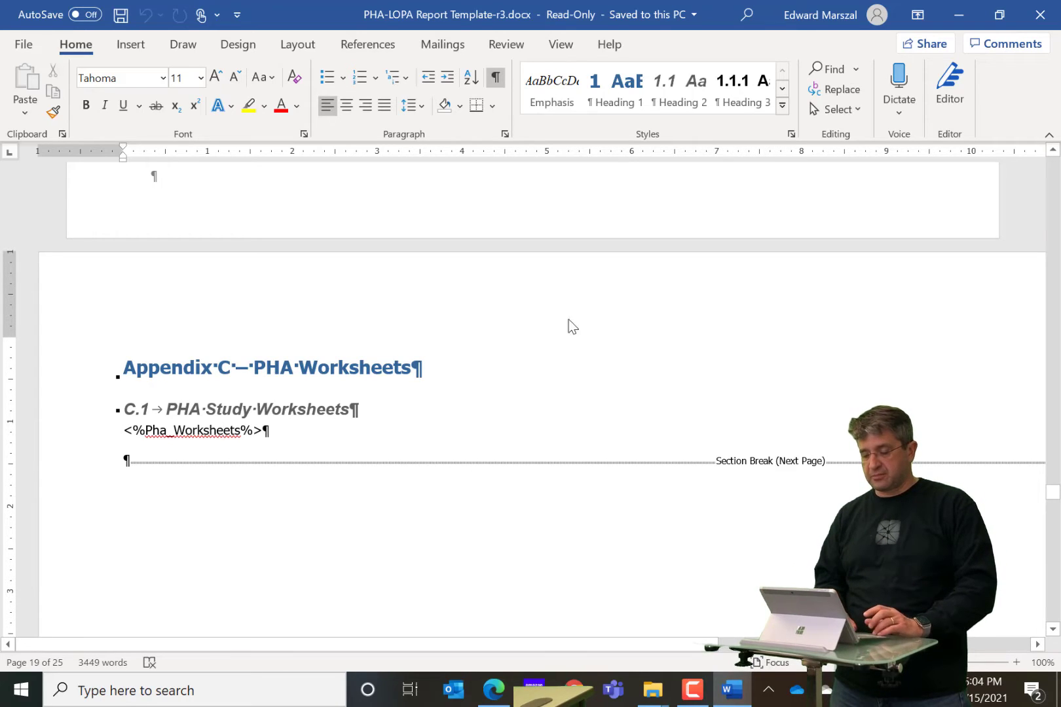
scroll(590, 325, "right", 6)
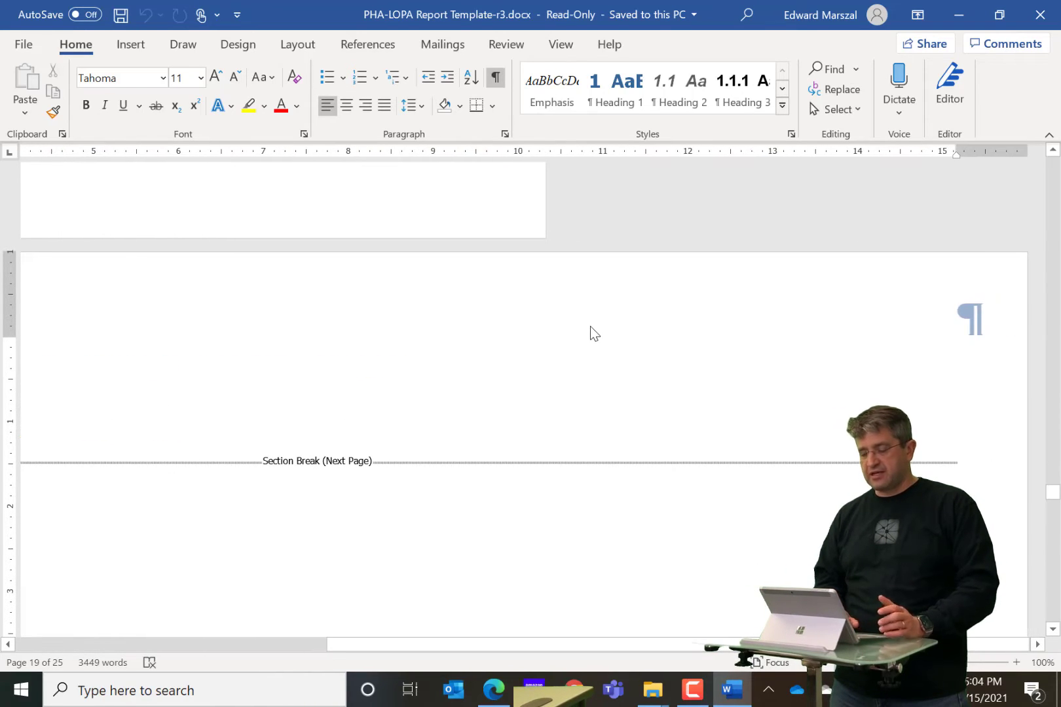
scroll(590, 325, "left", 6)
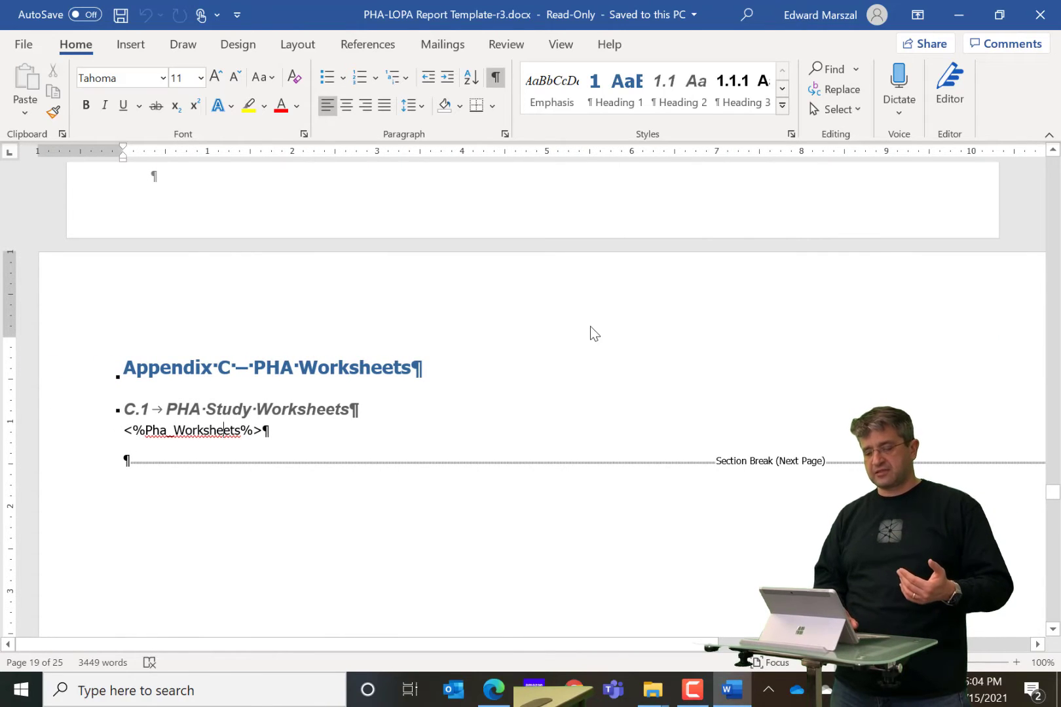
scroll(590, 325, "up", 15)
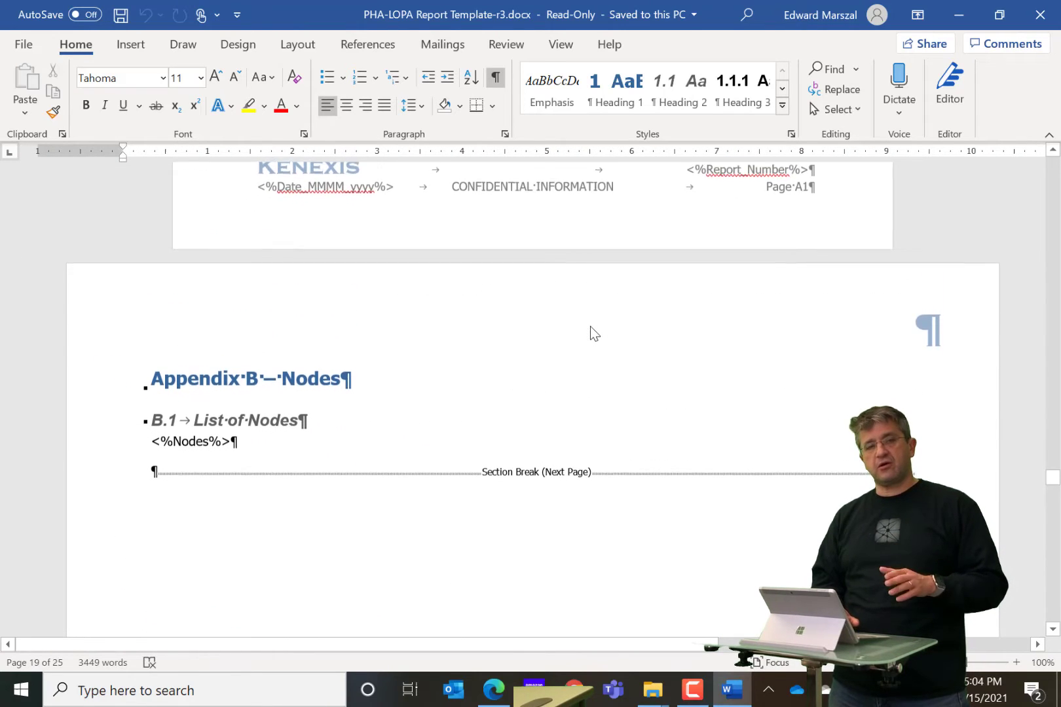
scroll(590, 332, "down", 1)
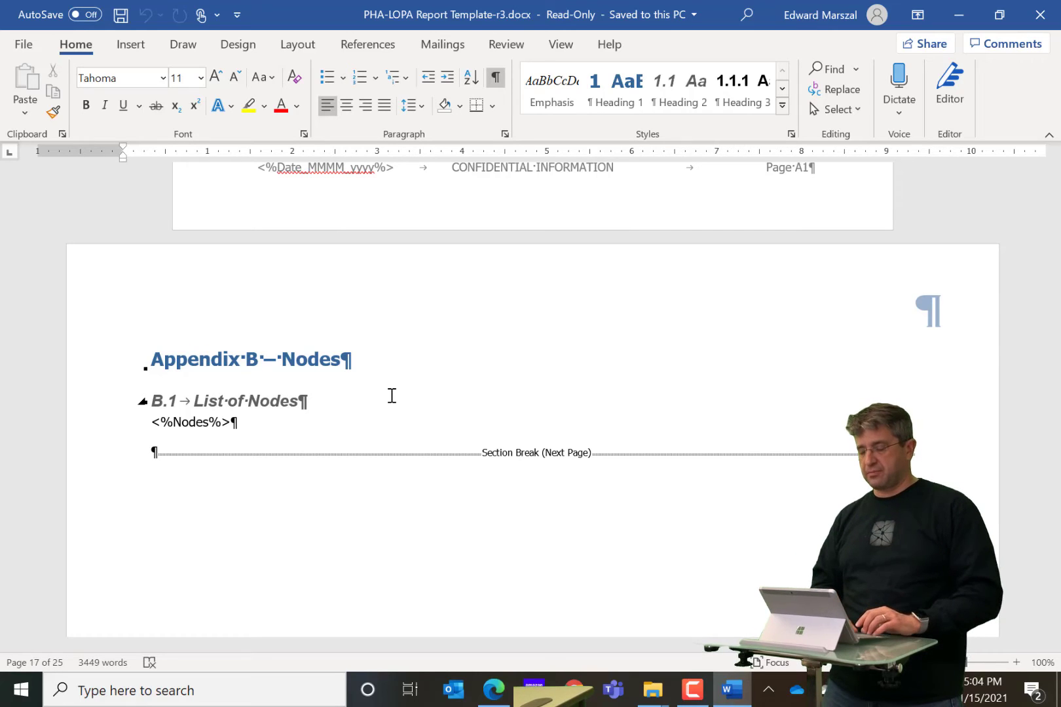
Upload PHA-LOPA Report Template-r3.docx from the Desktop and generate a custom report from it.
left_click(958, 14)
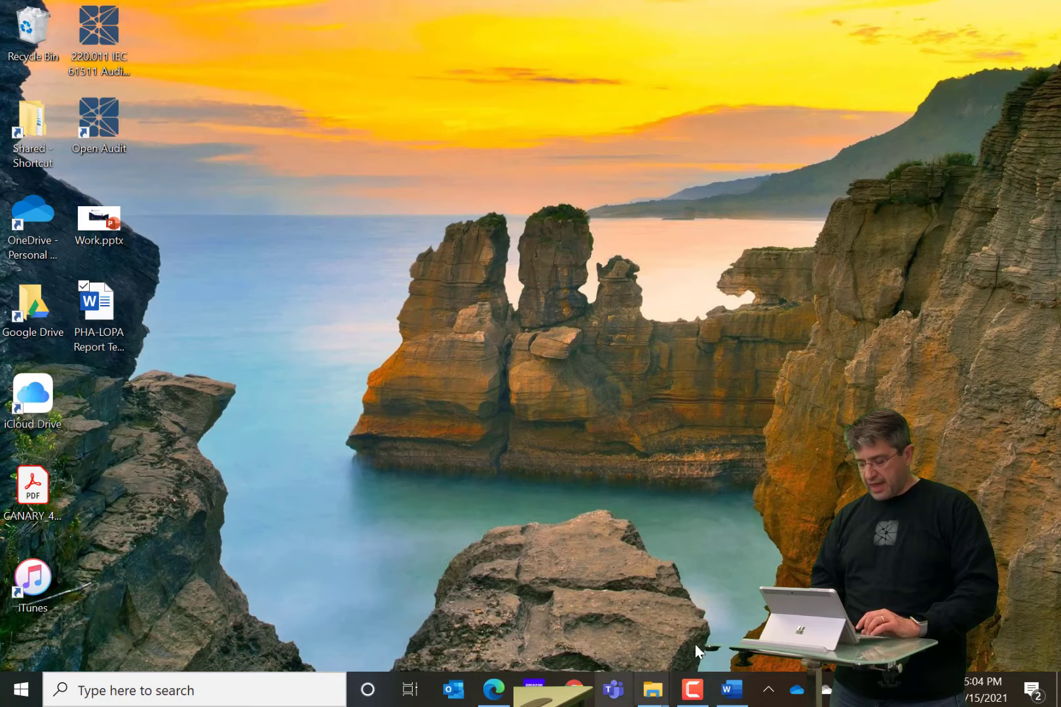
left_click(493, 690)
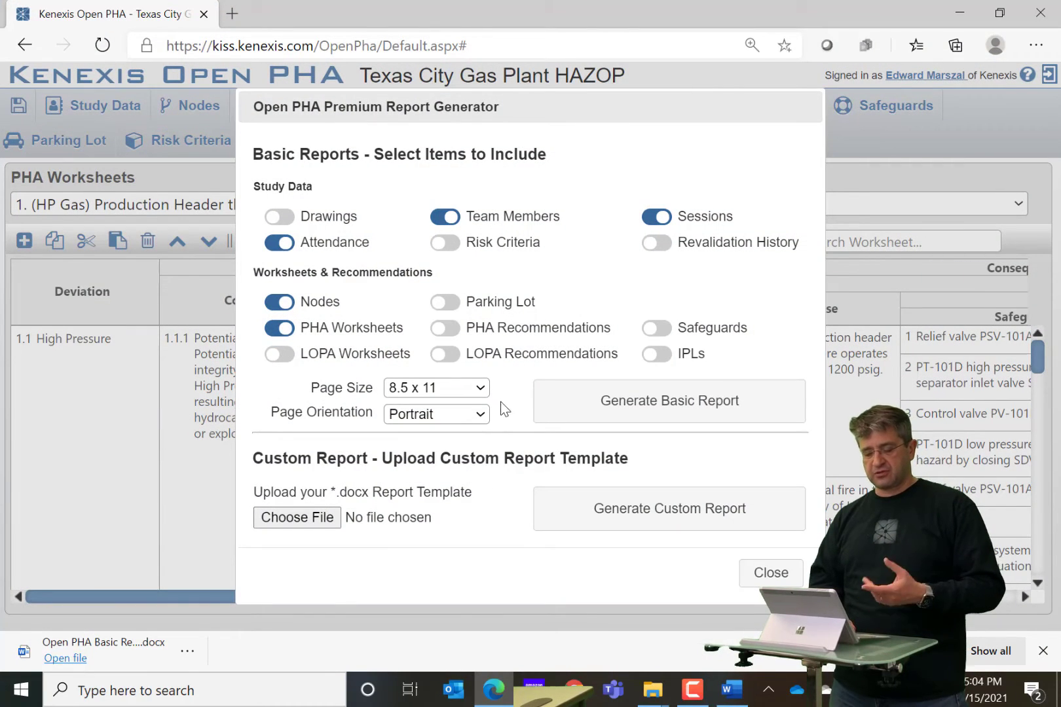
left_click(297, 524)
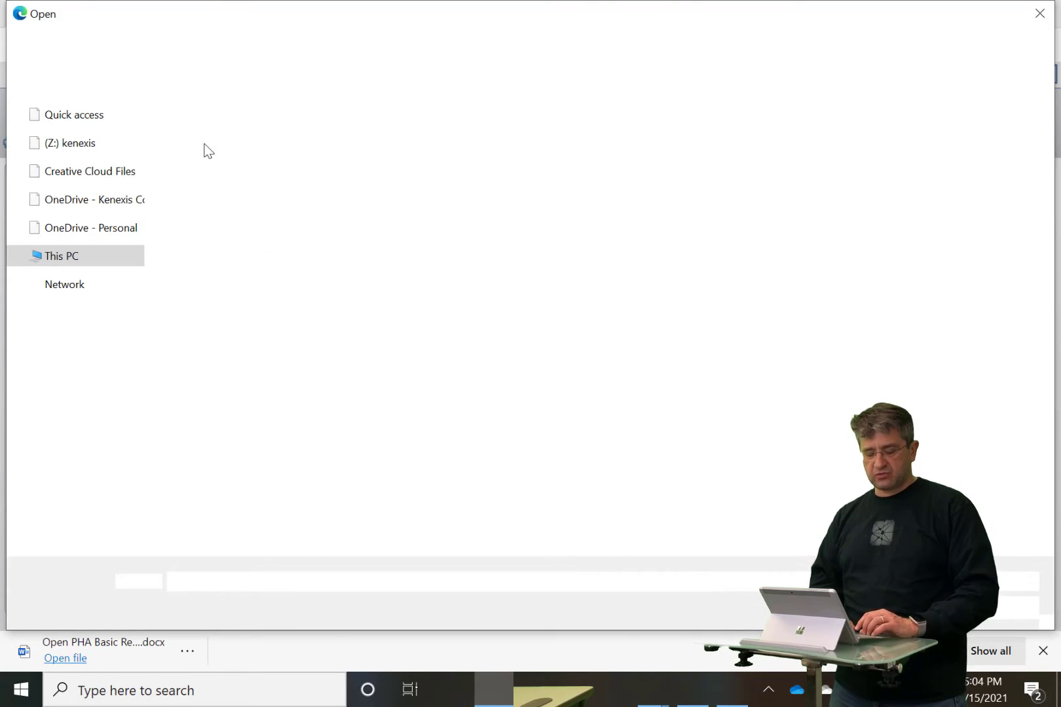
left_click(267, 248)
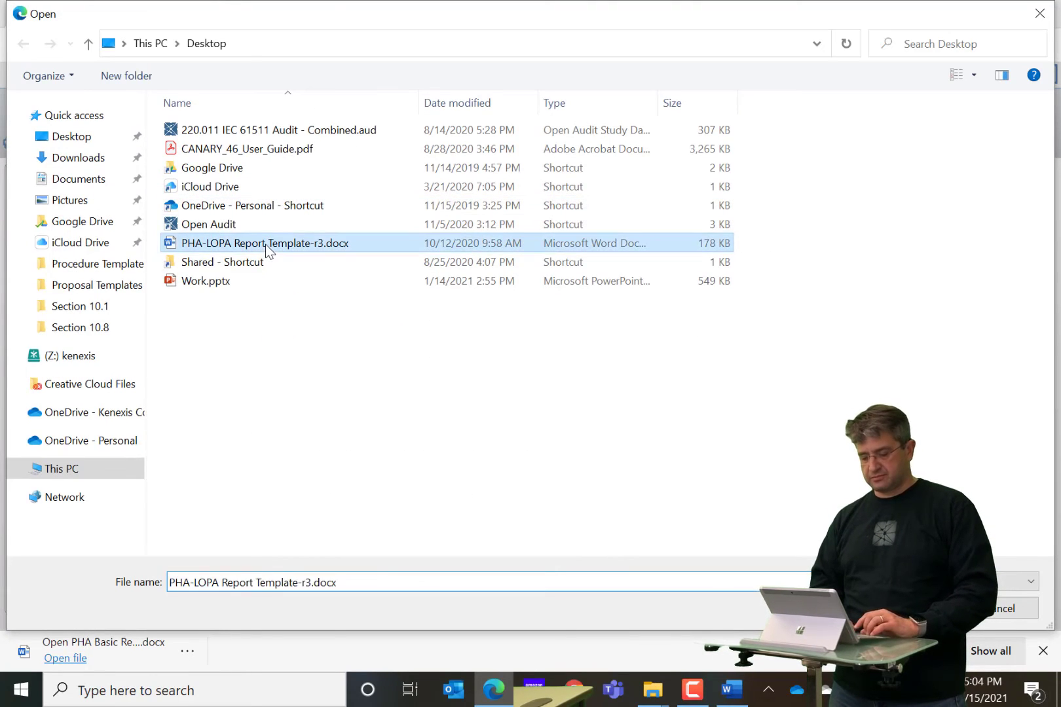
key("Return")
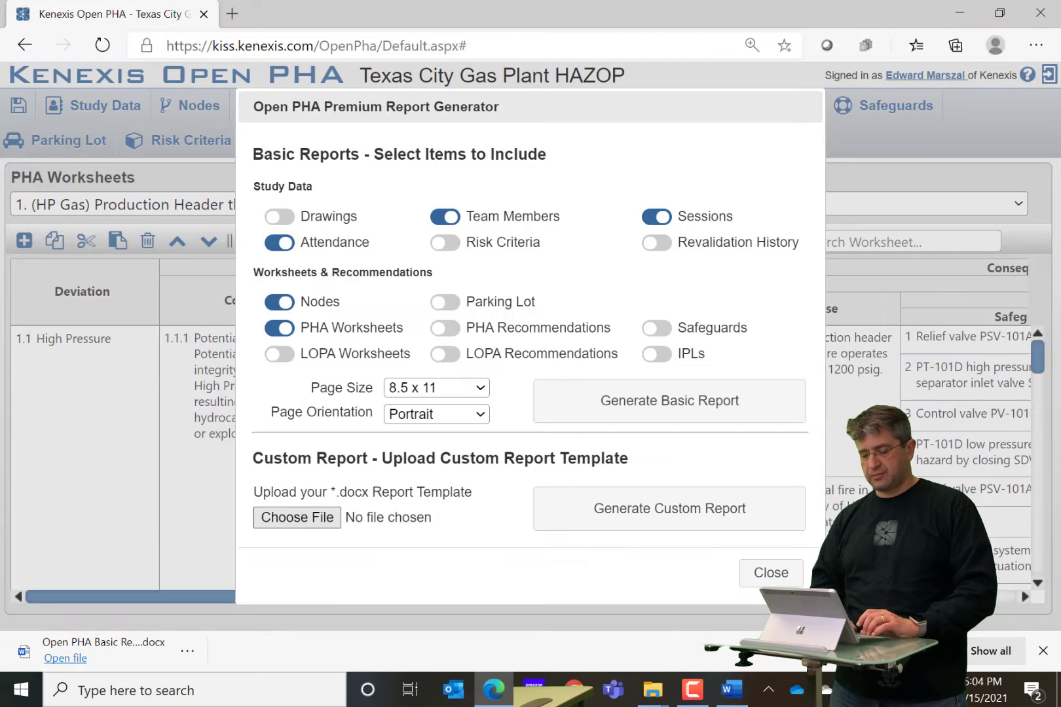
left_click(684, 521)
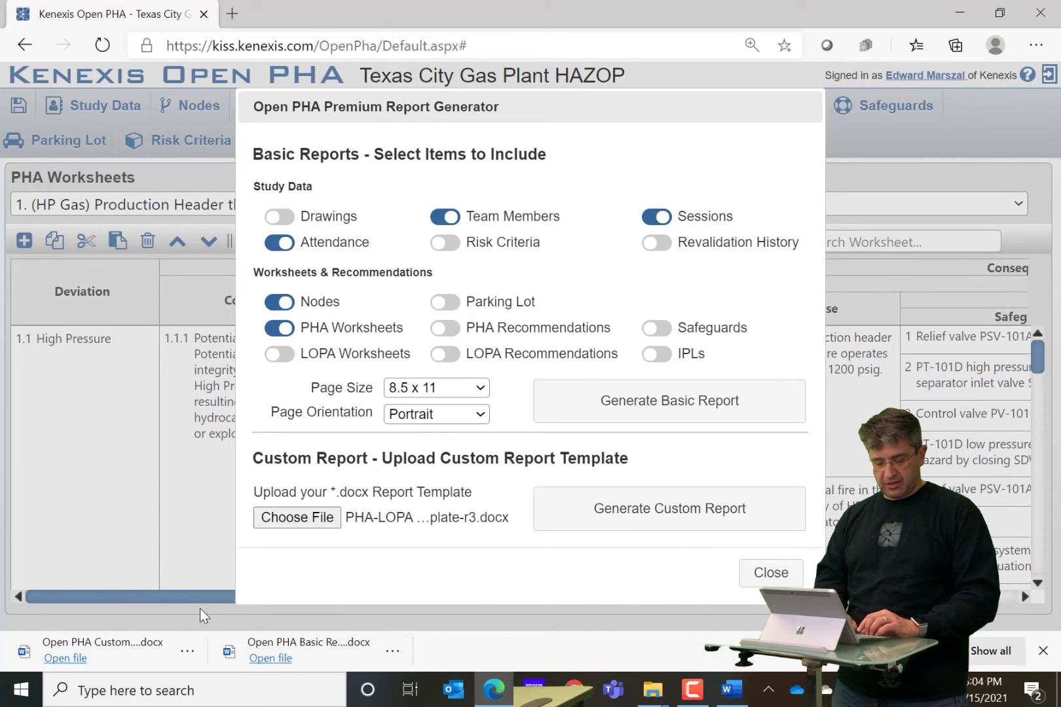
Open Open PHA Custom Report.docx in Word and scroll through its Bayou Bay Gas Plant data.
left_click(69, 659)
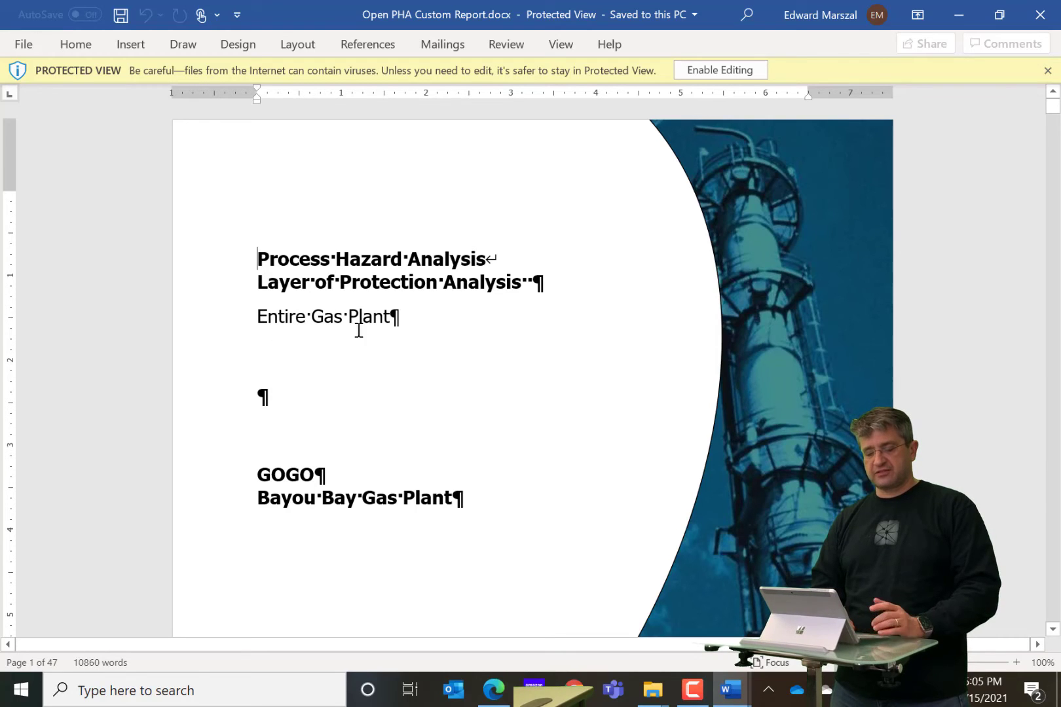
scroll(415, 380, "down", 3)
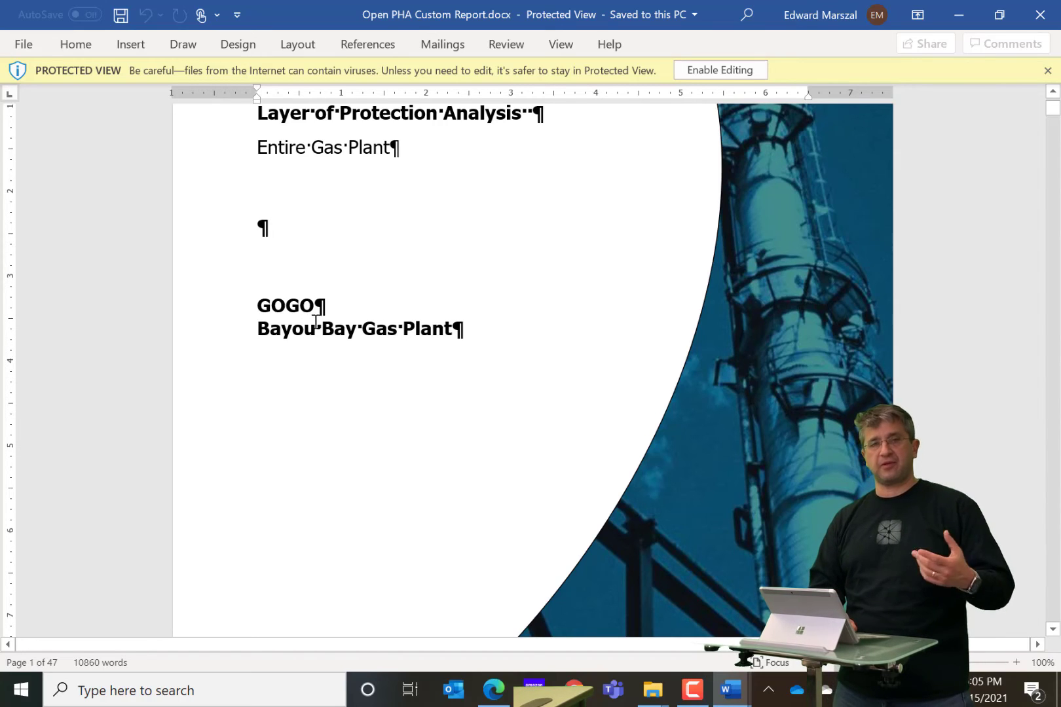
scroll(396, 330, "down", 14)
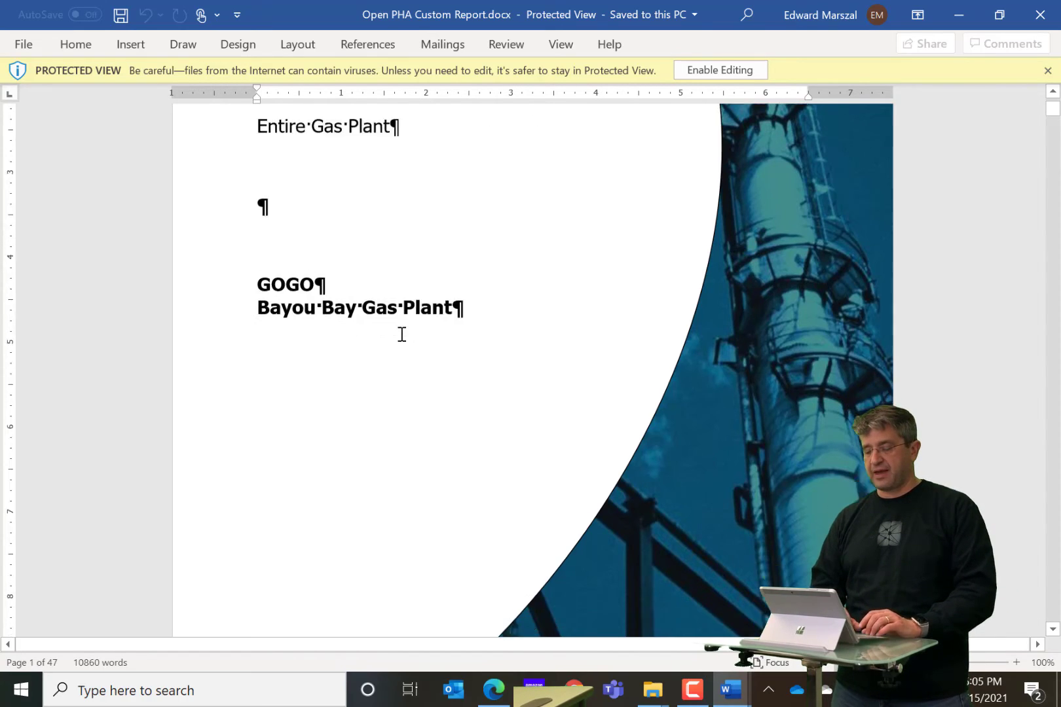
scroll(401, 334, "down", 20)
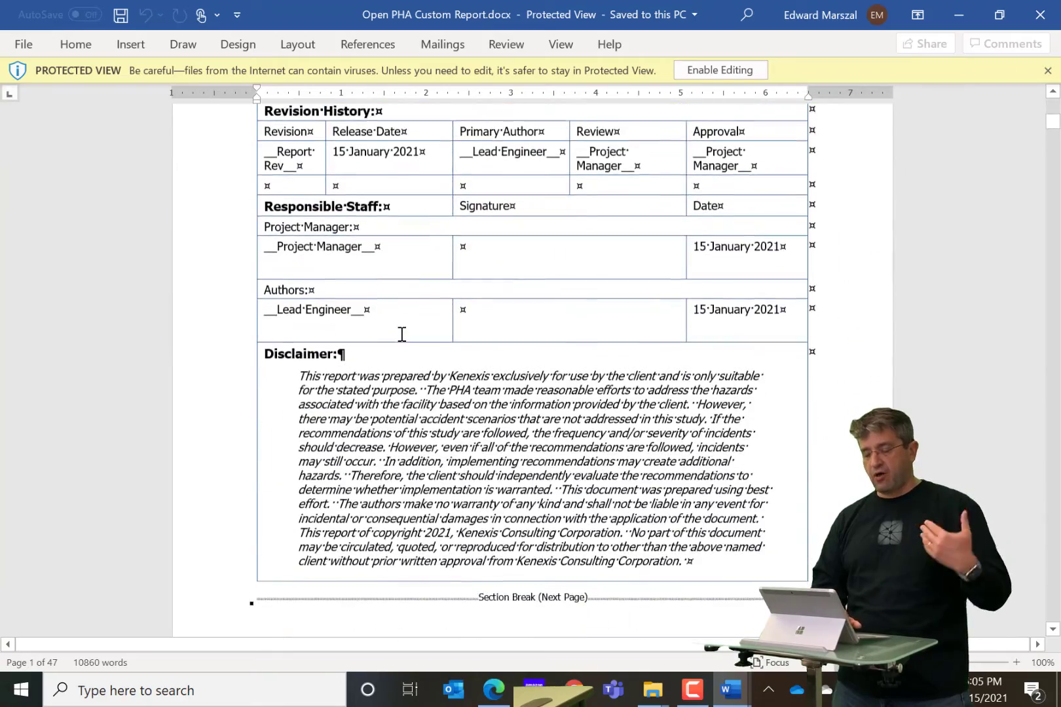
scroll(401, 334, "down", 20)
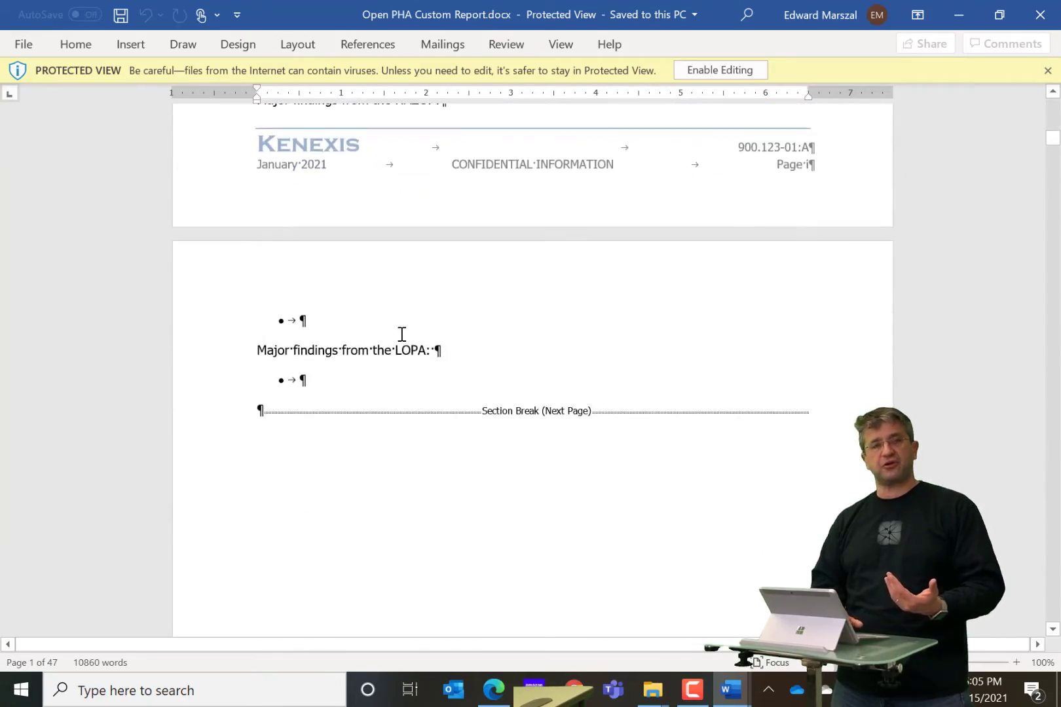
scroll(401, 334, "down", 12)
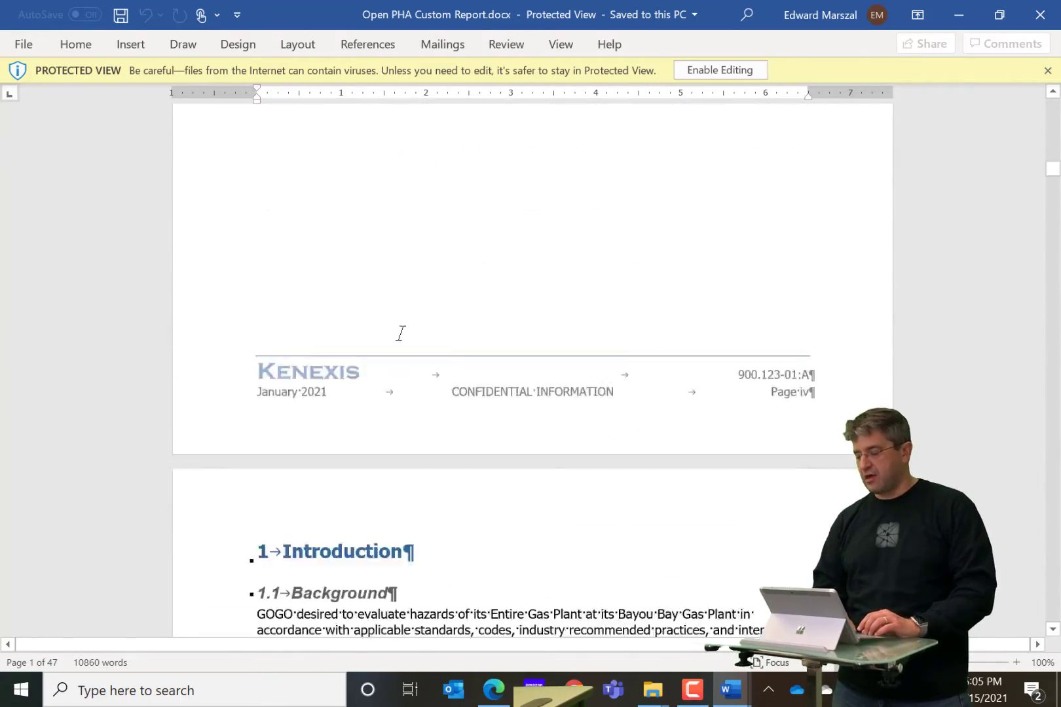
scroll(1054, 383, "down", 20)
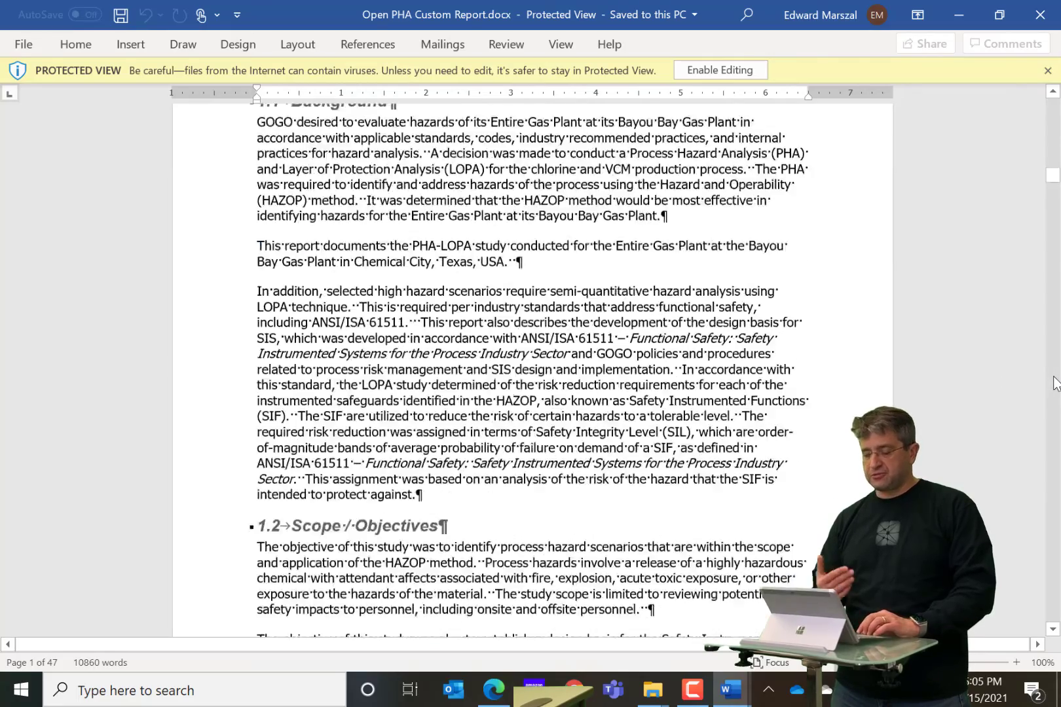
scroll(1054, 383, "down", 20)
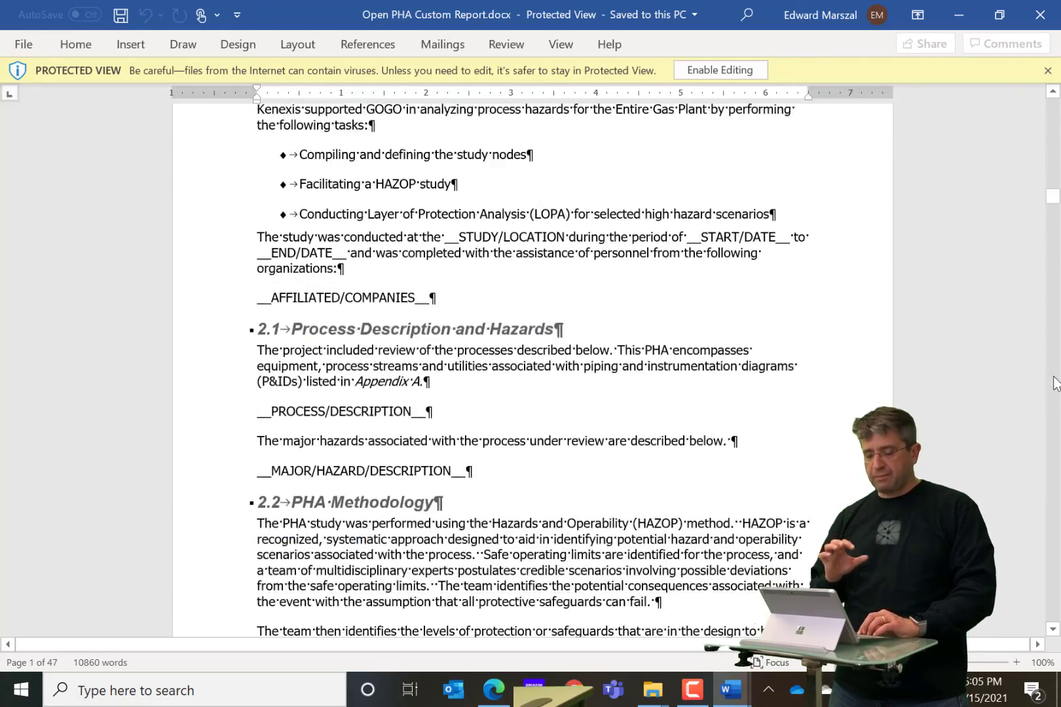
scroll(1054, 383, "down", 10)
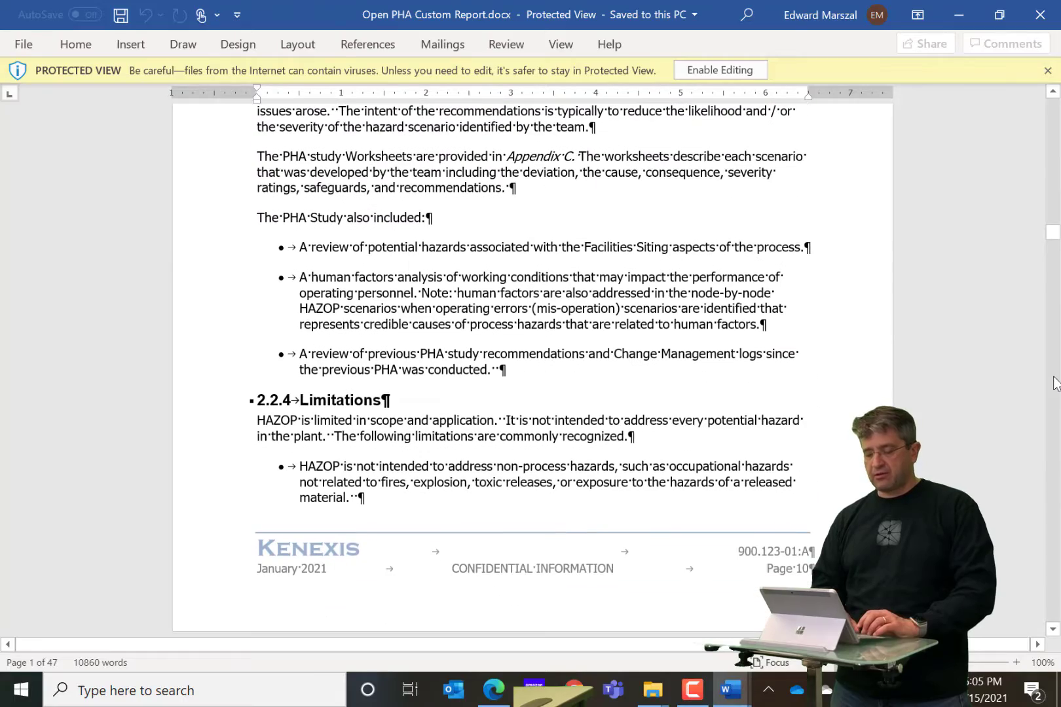
scroll(608, 545, "up", 15)
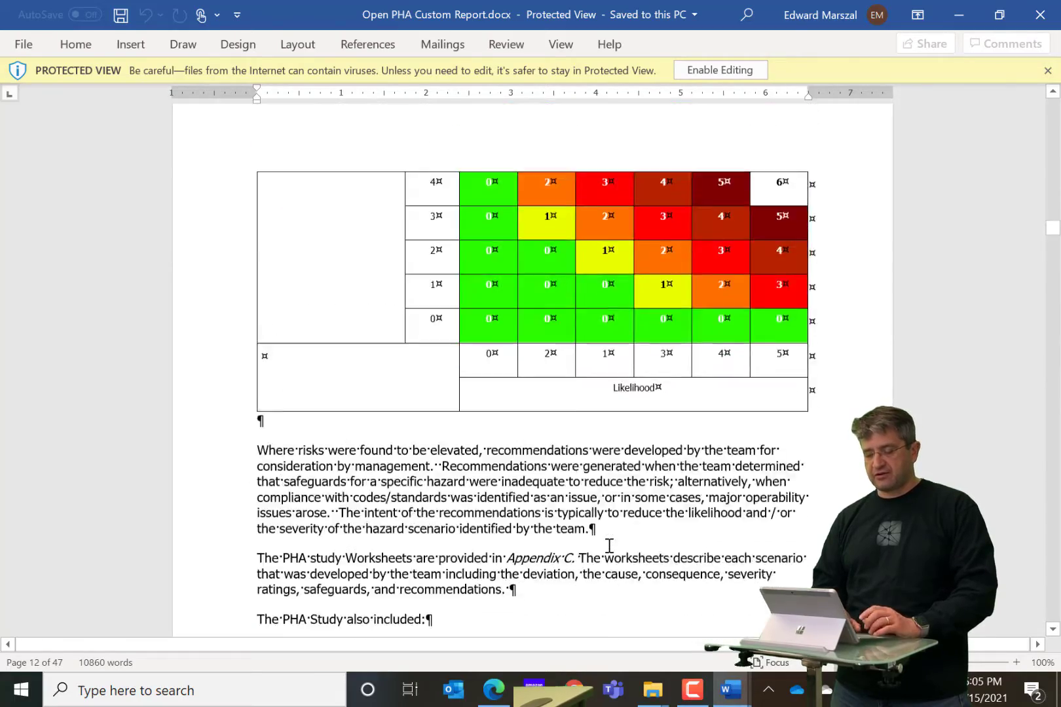
scroll(609, 544, "up", 12)
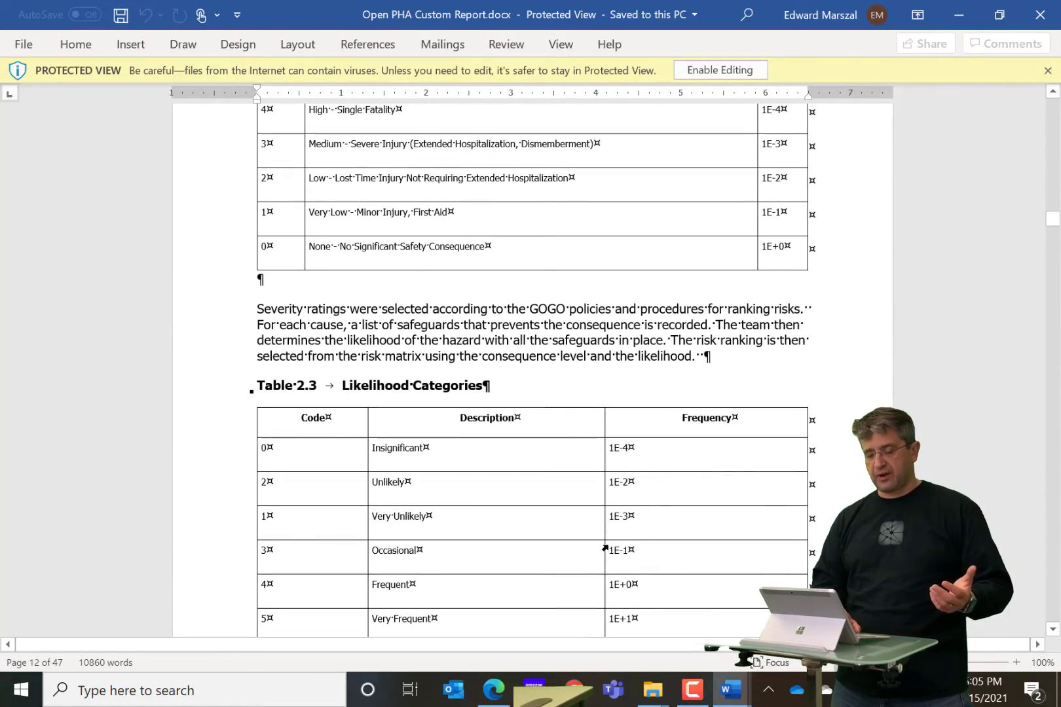
scroll(559, 456, "up", 3)
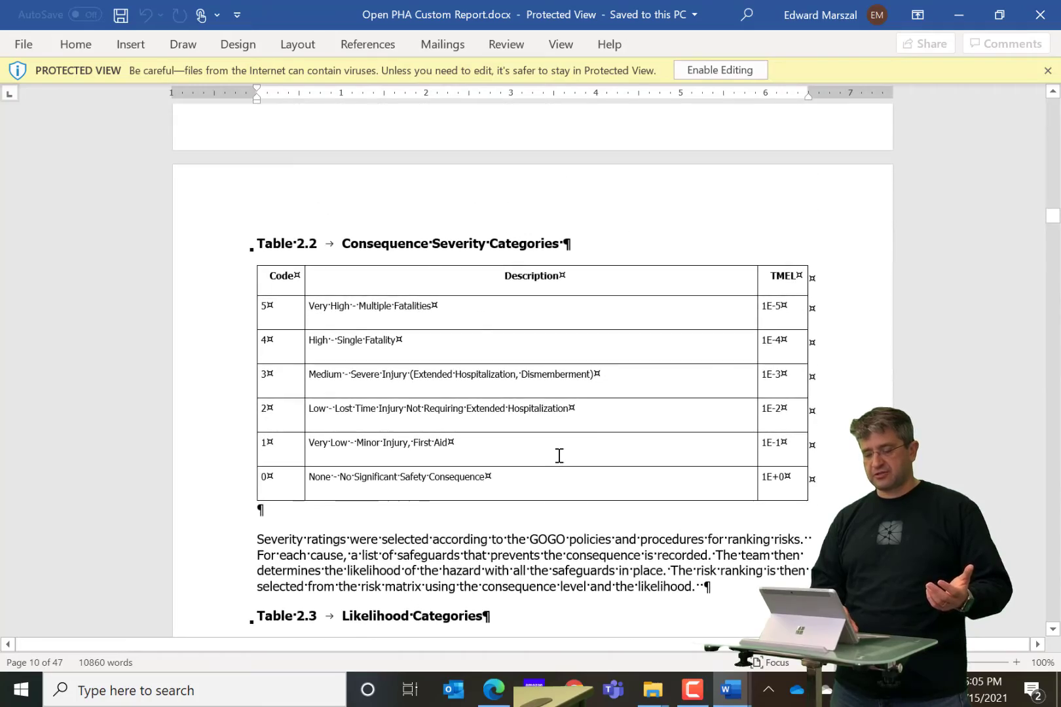
scroll(559, 456, "up", 5)
scroll(559, 456, "down", 20)
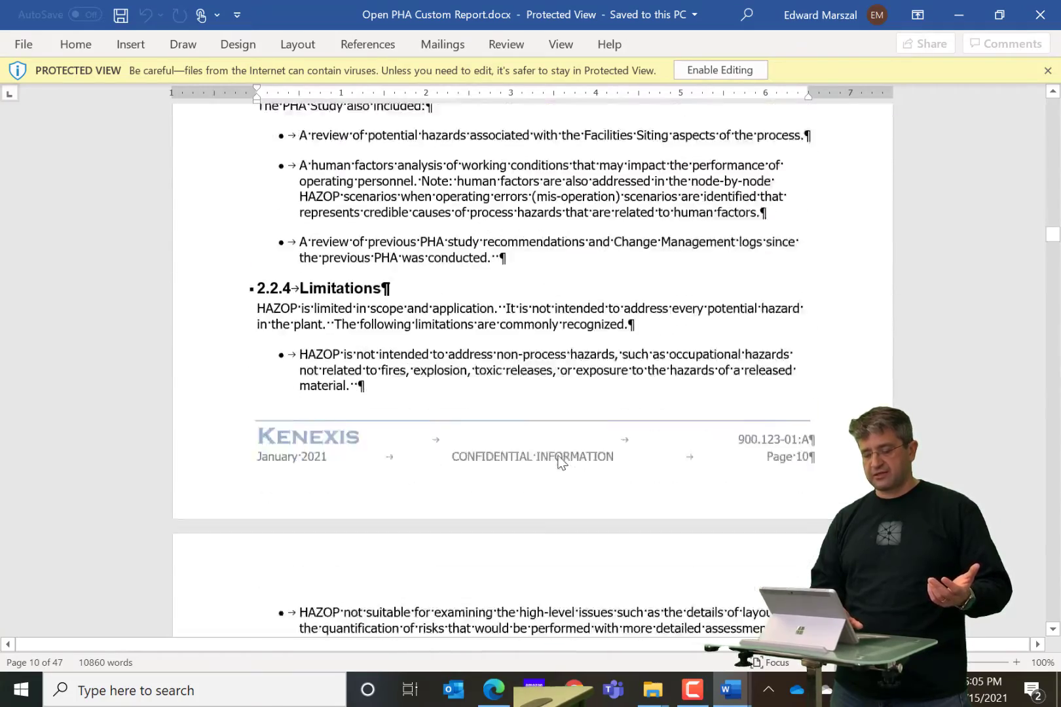
scroll(561, 462, "down", 20)
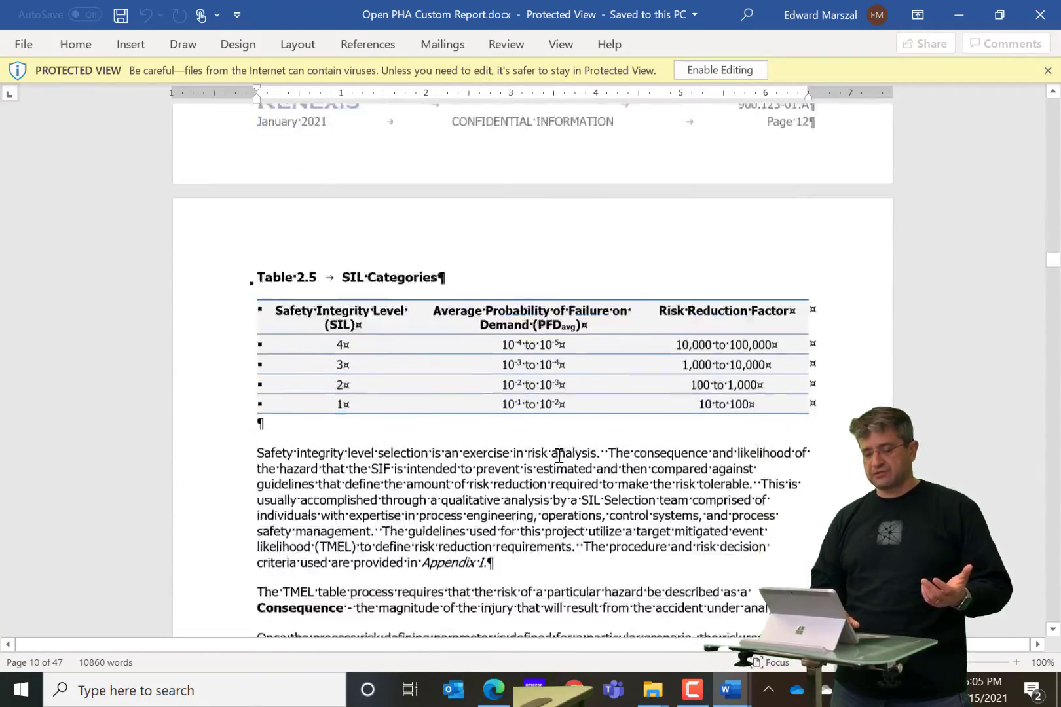
scroll(559, 456, "down", 15)
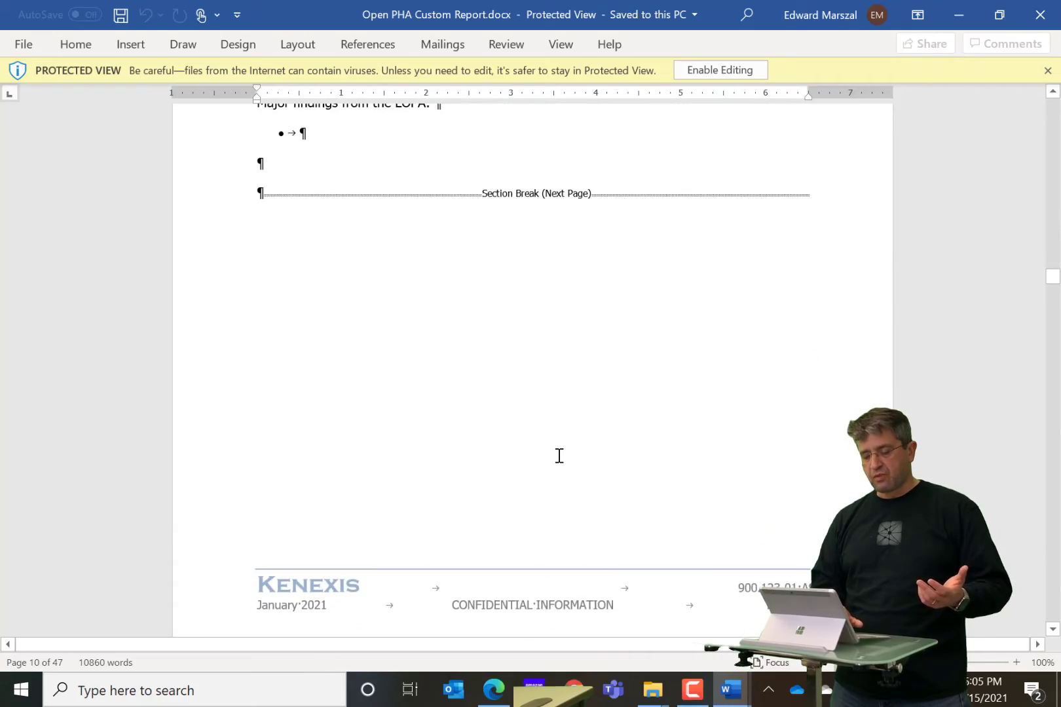
scroll(559, 455, "down", 10)
scroll(559, 456, "up", 5)
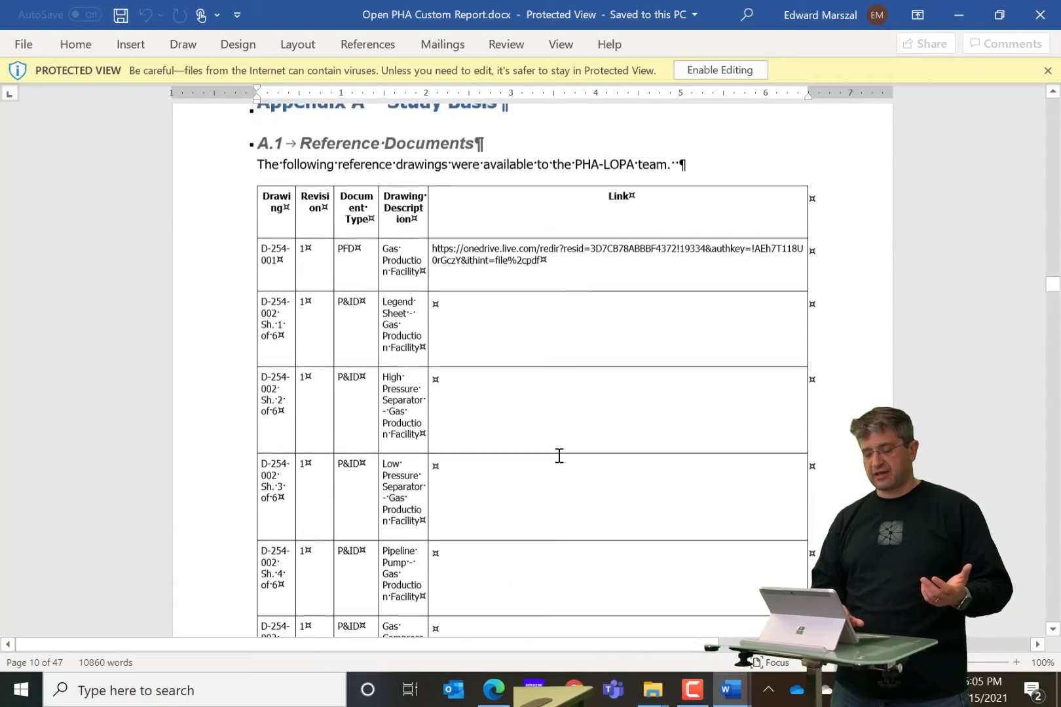
scroll(559, 456, "down", 15)
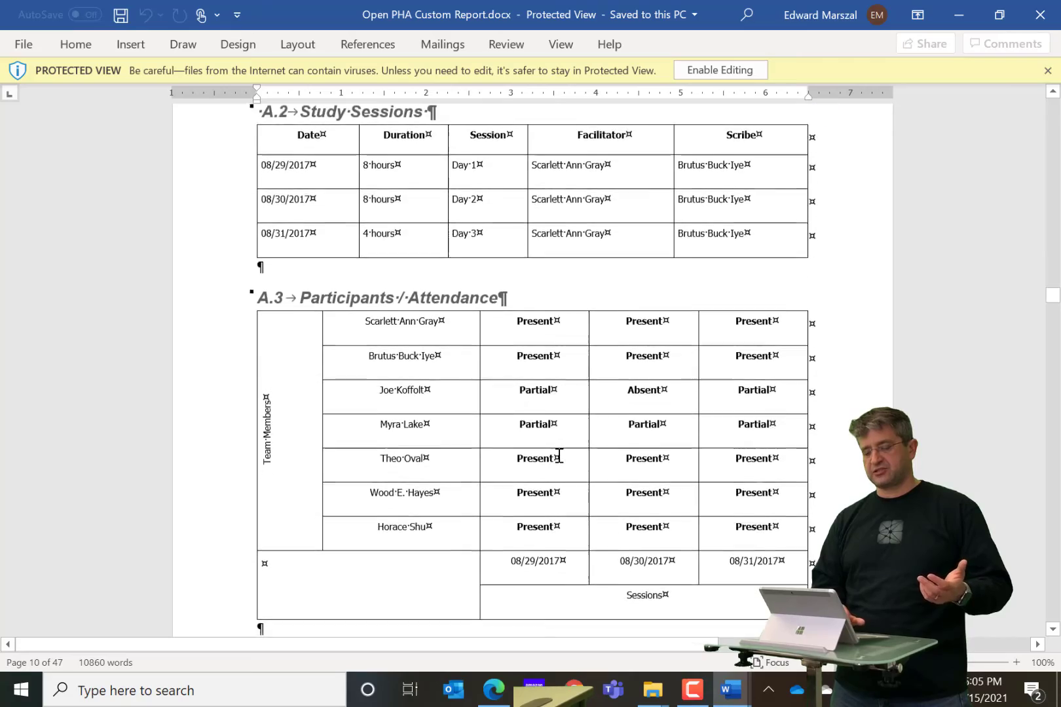
scroll(559, 456, "down", 10)
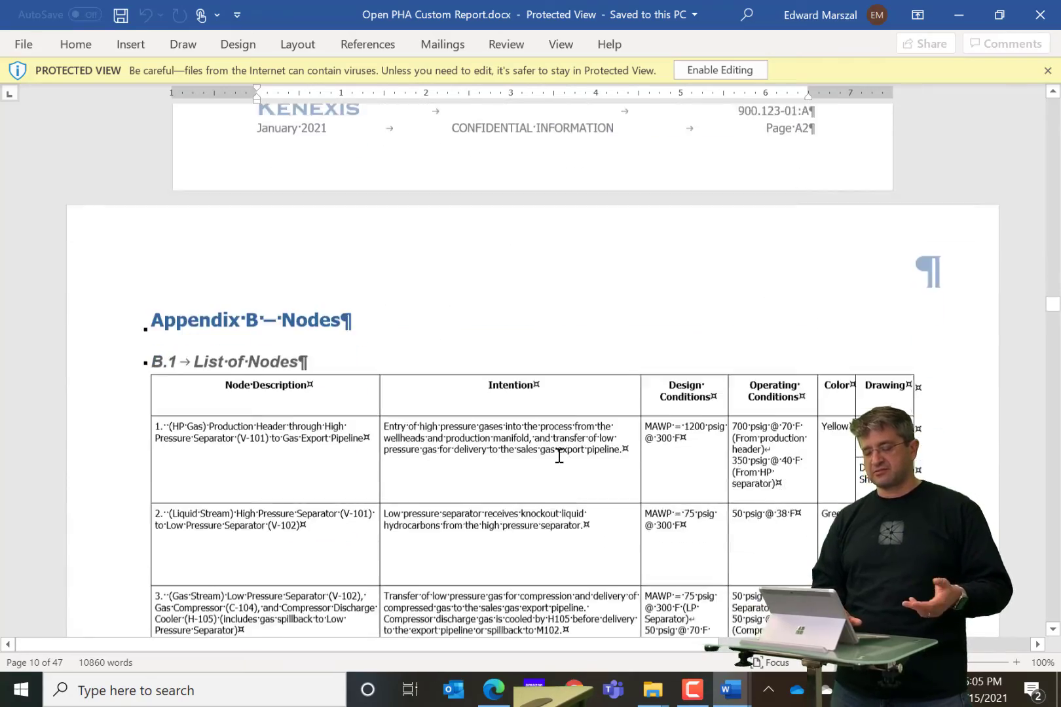
scroll(559, 456, "down", 20)
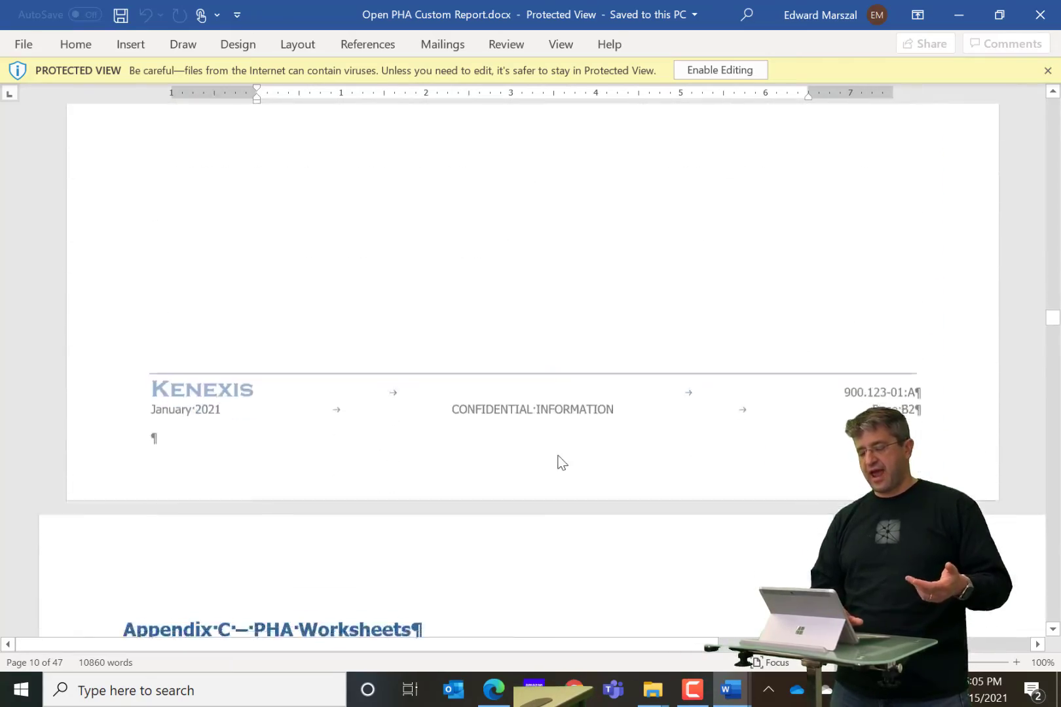
scroll(561, 458, "down", 10)
scroll(559, 456, "down", 1)
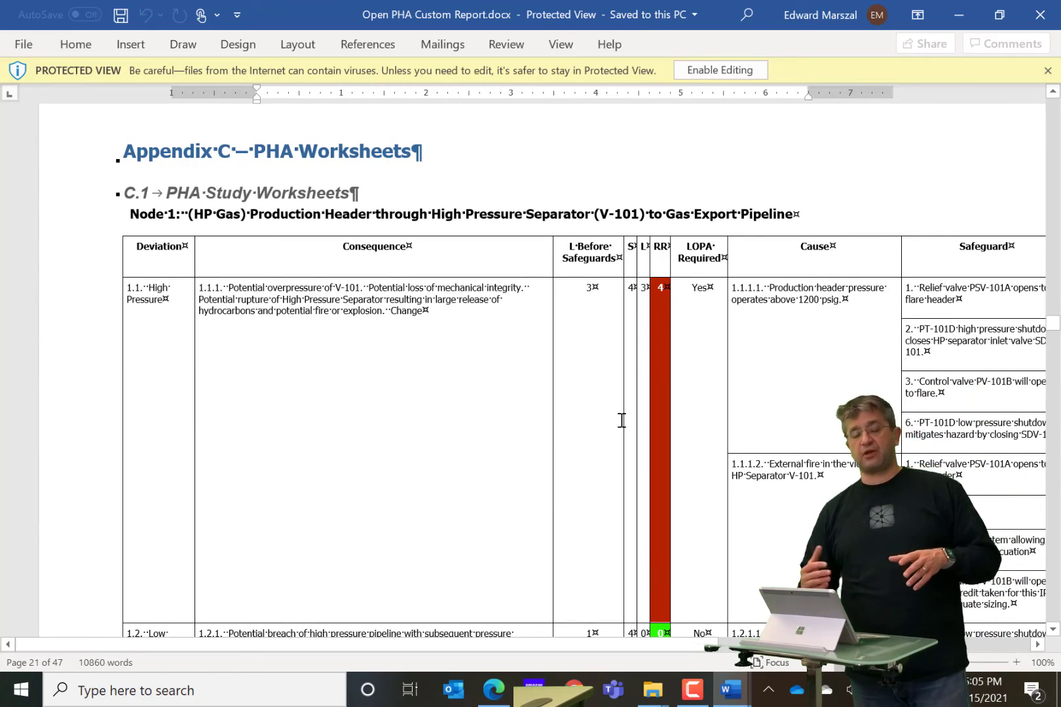
scroll(621, 419, "down", 20)
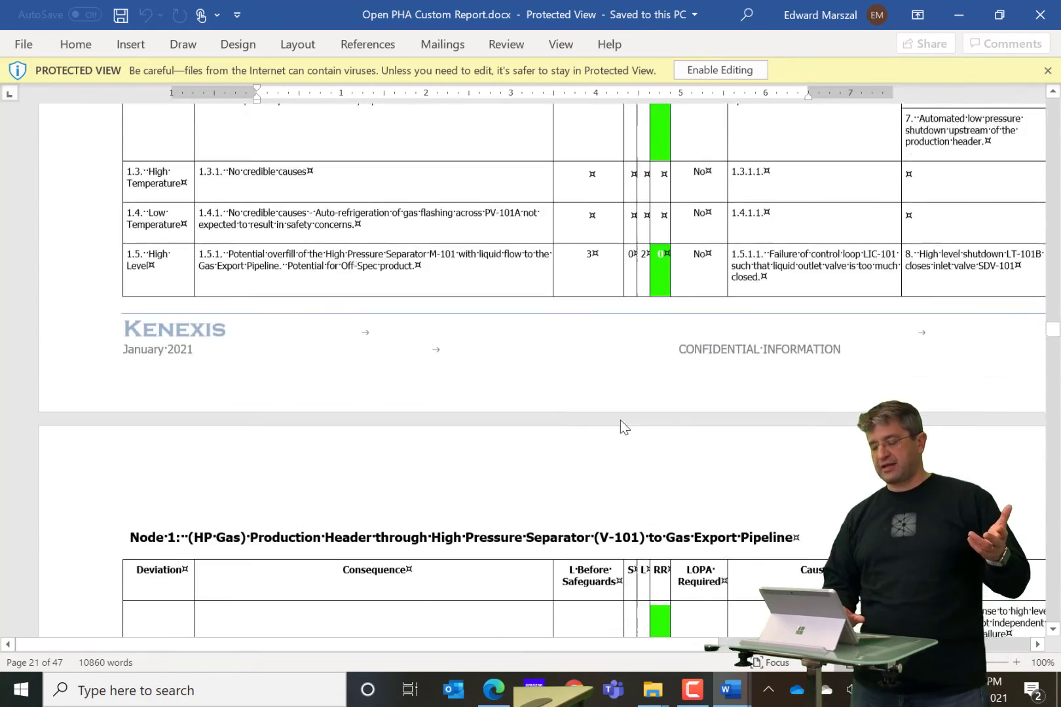
scroll(621, 420, "down", 10)
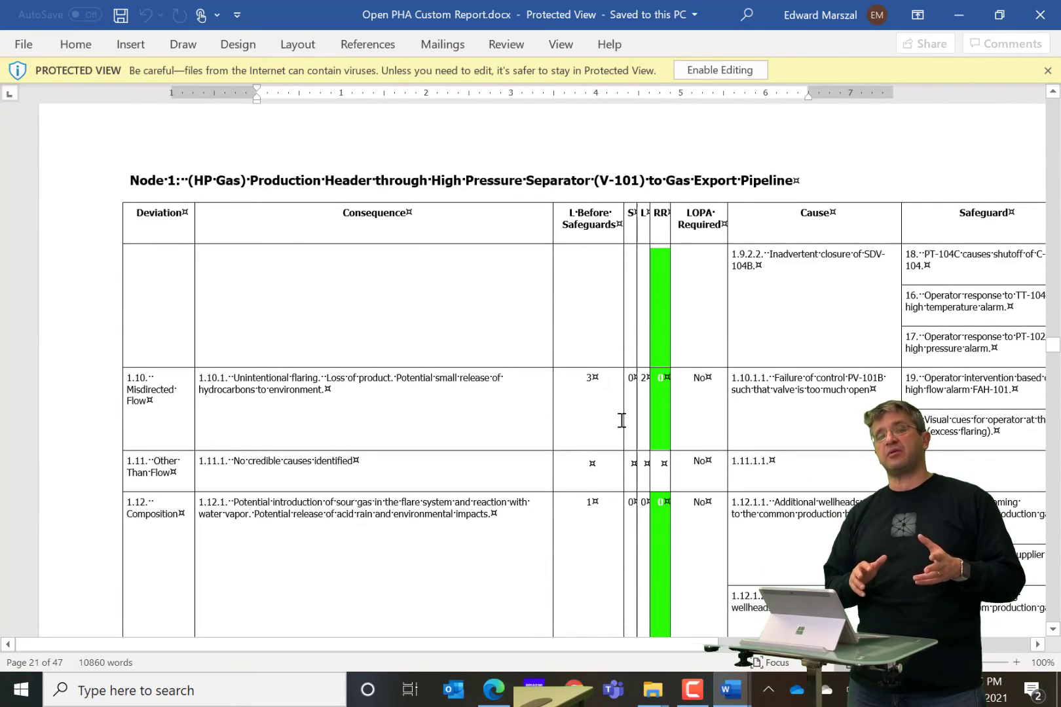